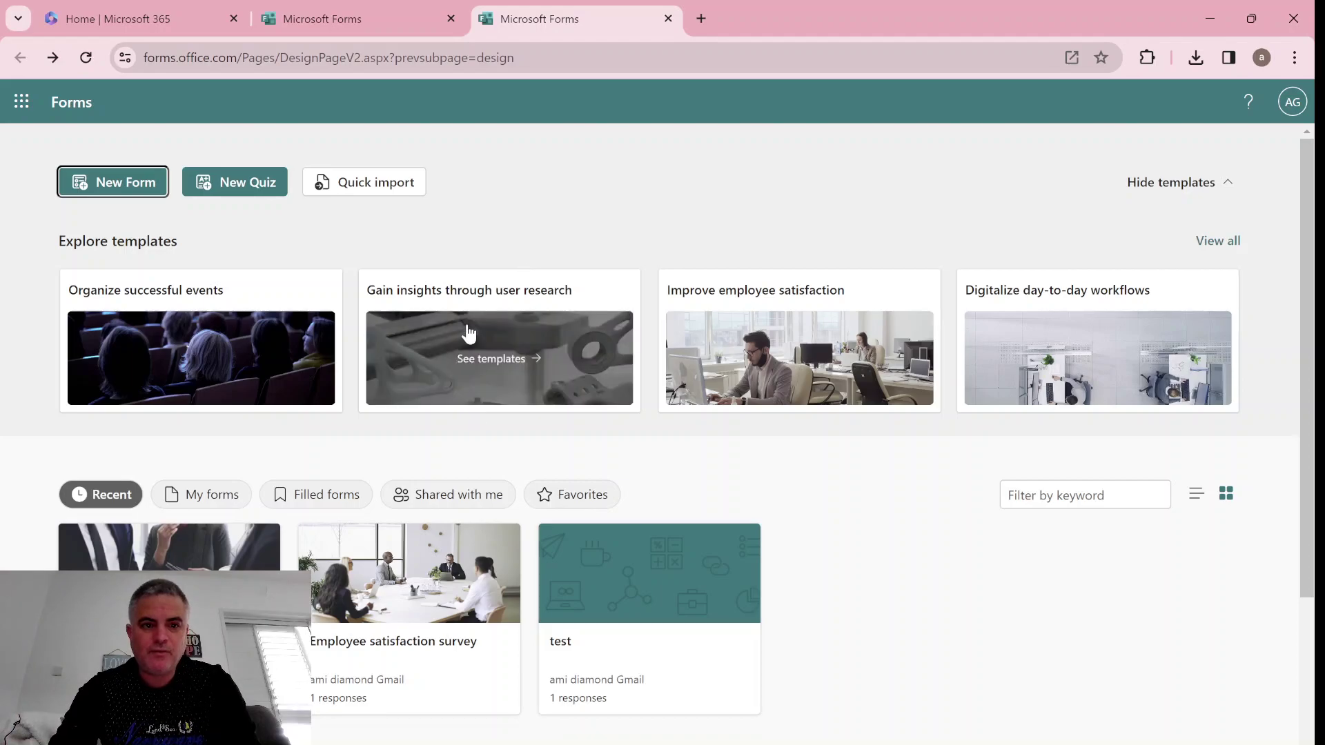
- Export the Microsoft 365 Quiz's 39 responses to Excel and open Employee satisfaction survey(1-1).xlsx
click(495, 649)
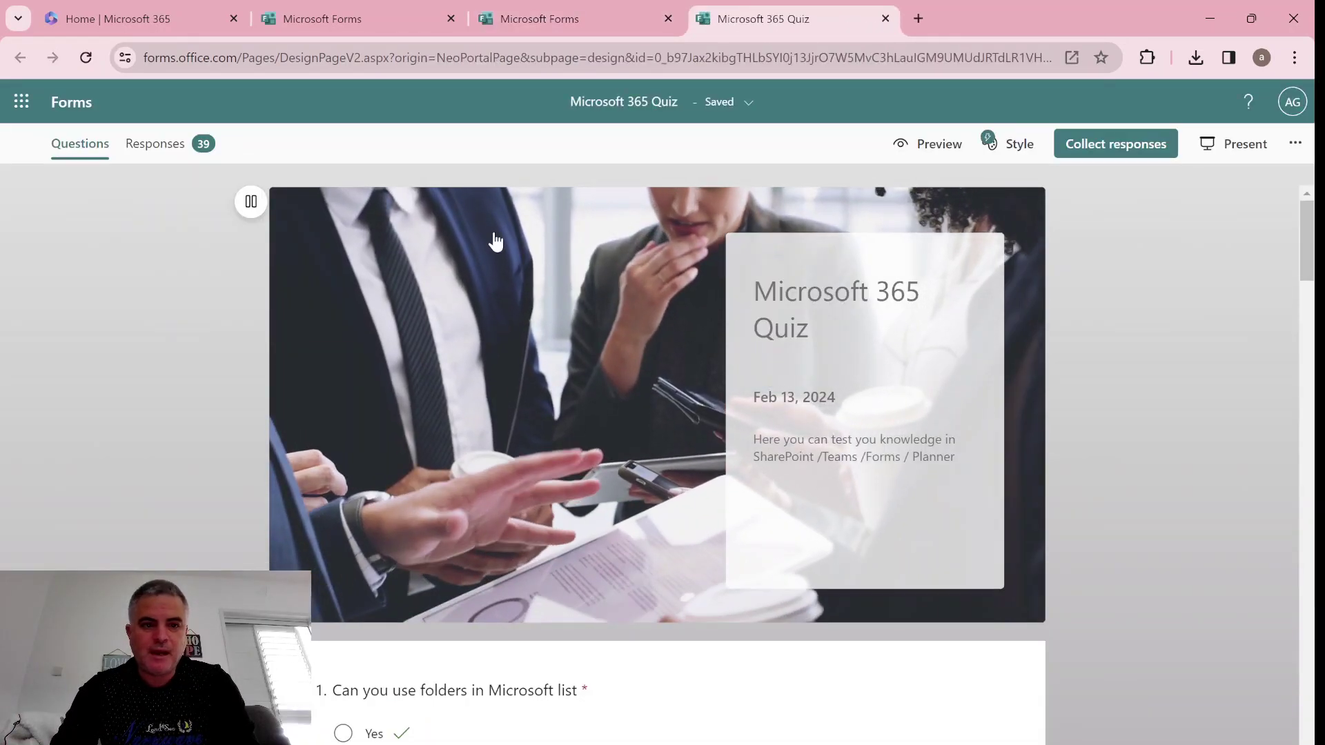
click(156, 144)
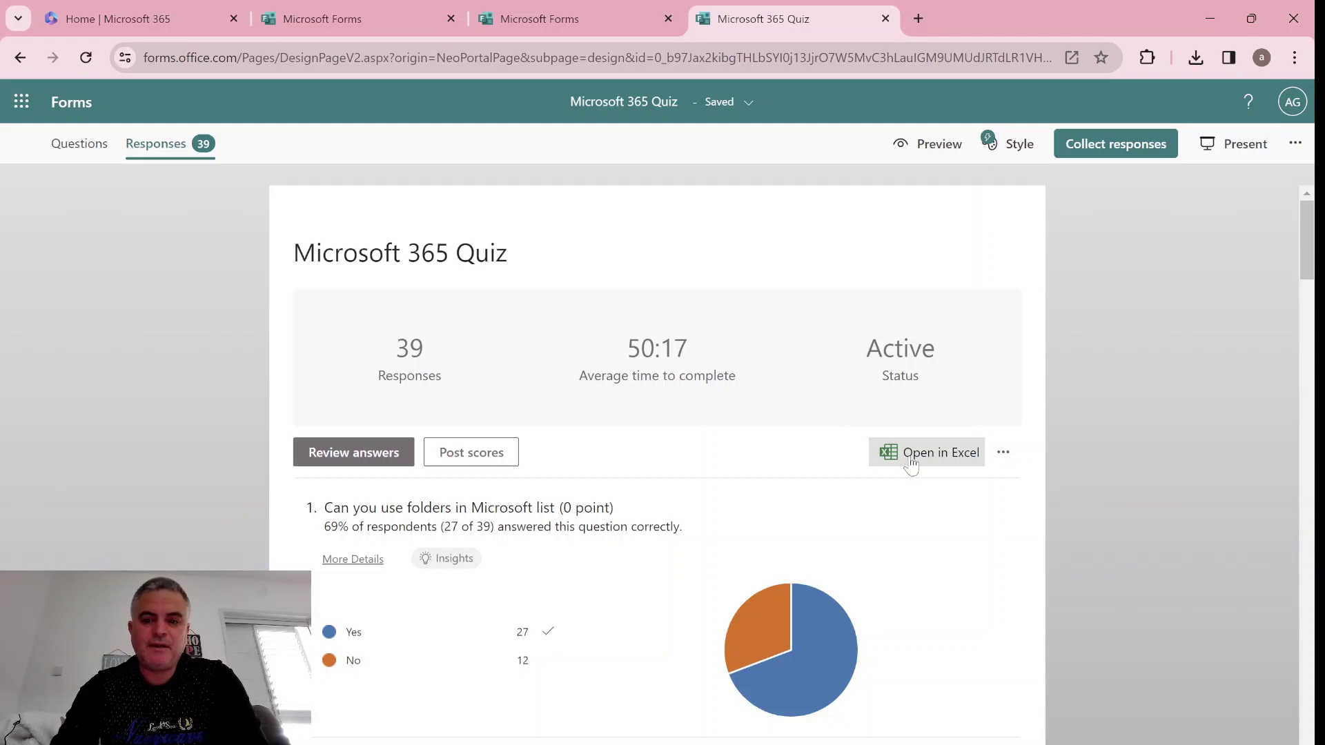
click(1004, 452)
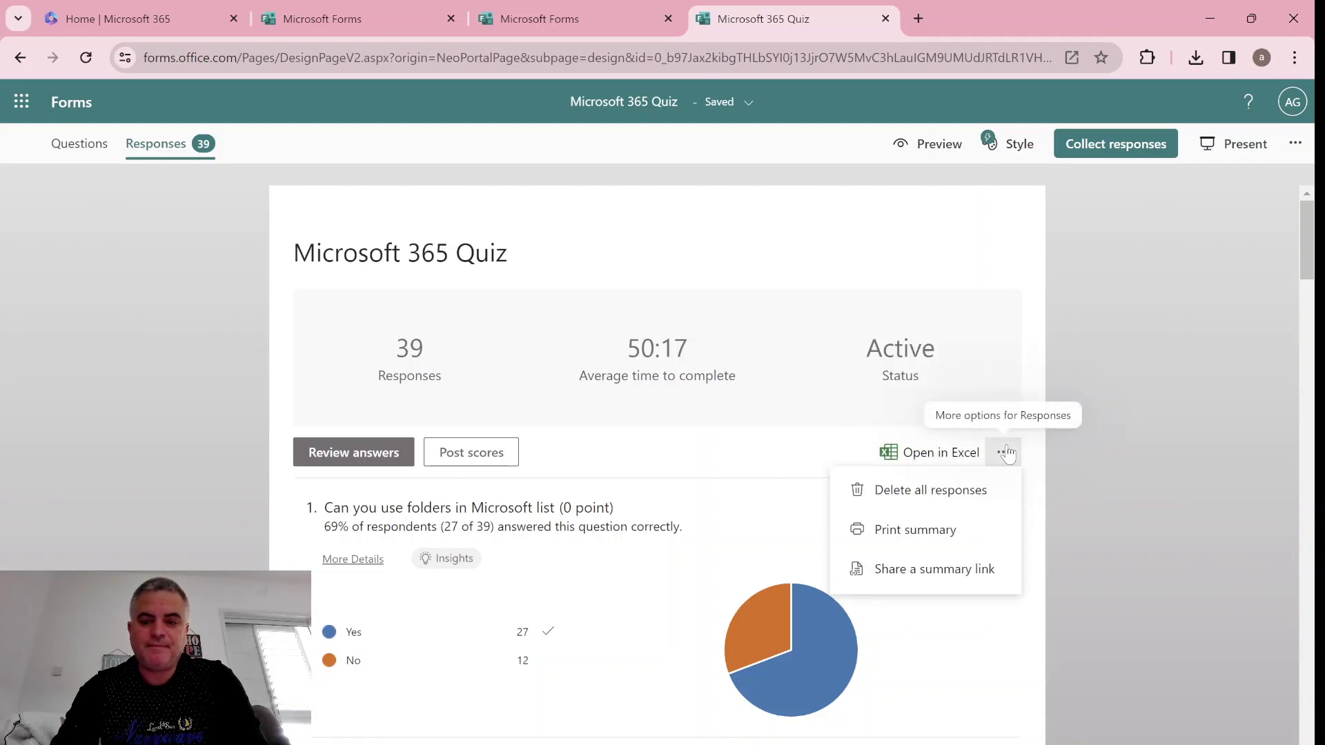
click(927, 404)
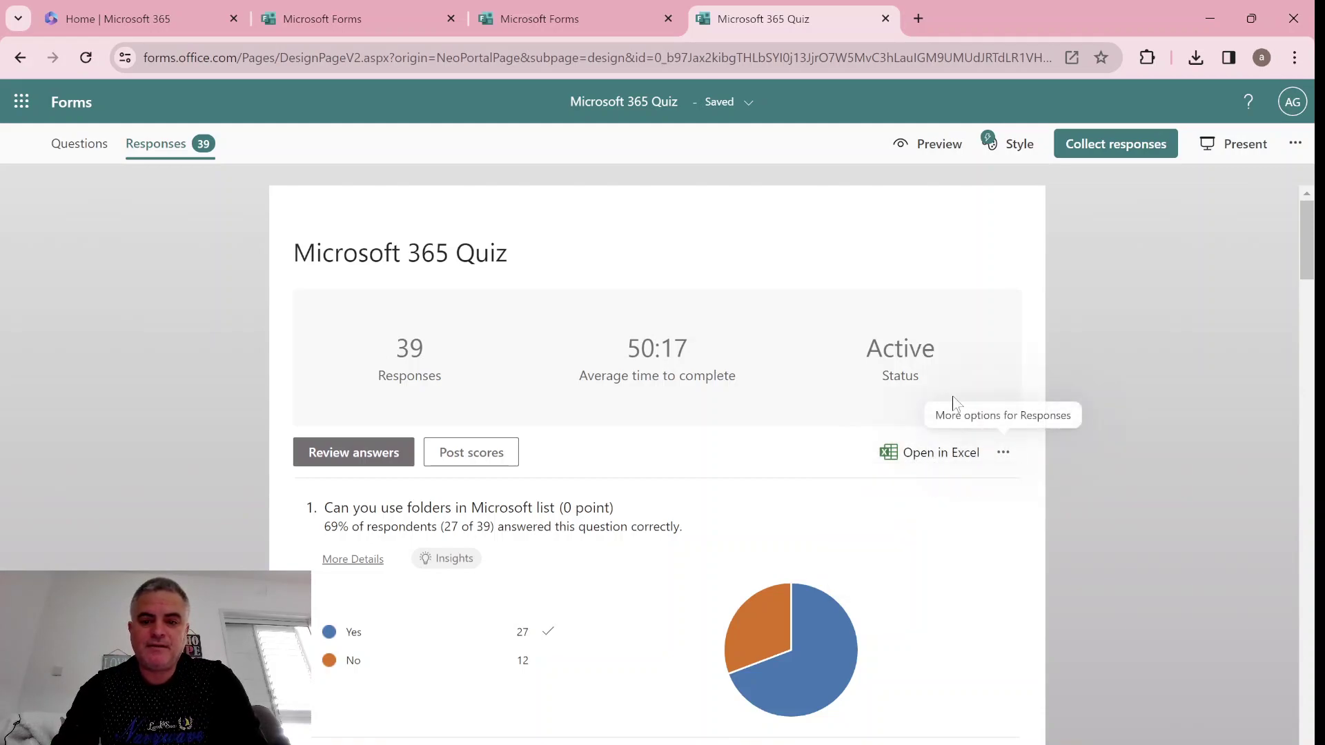
click(925, 454)
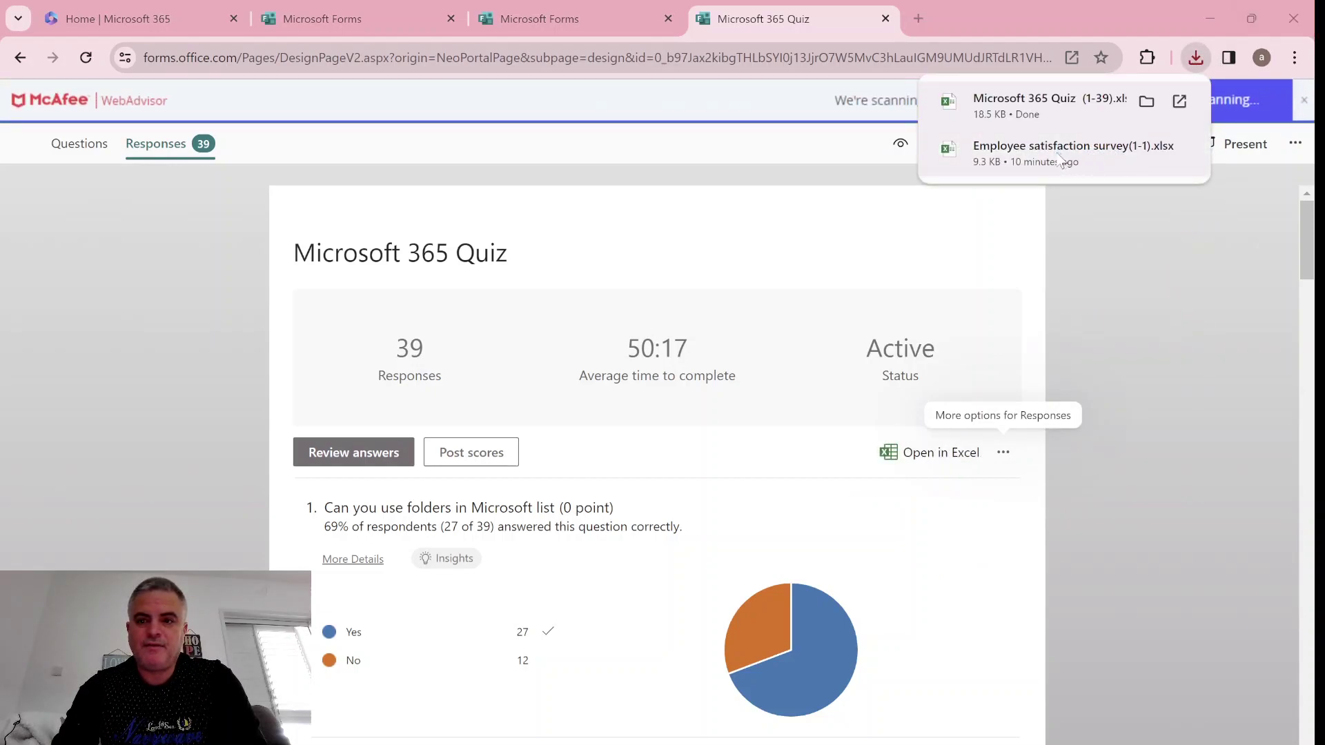
click(1060, 159)
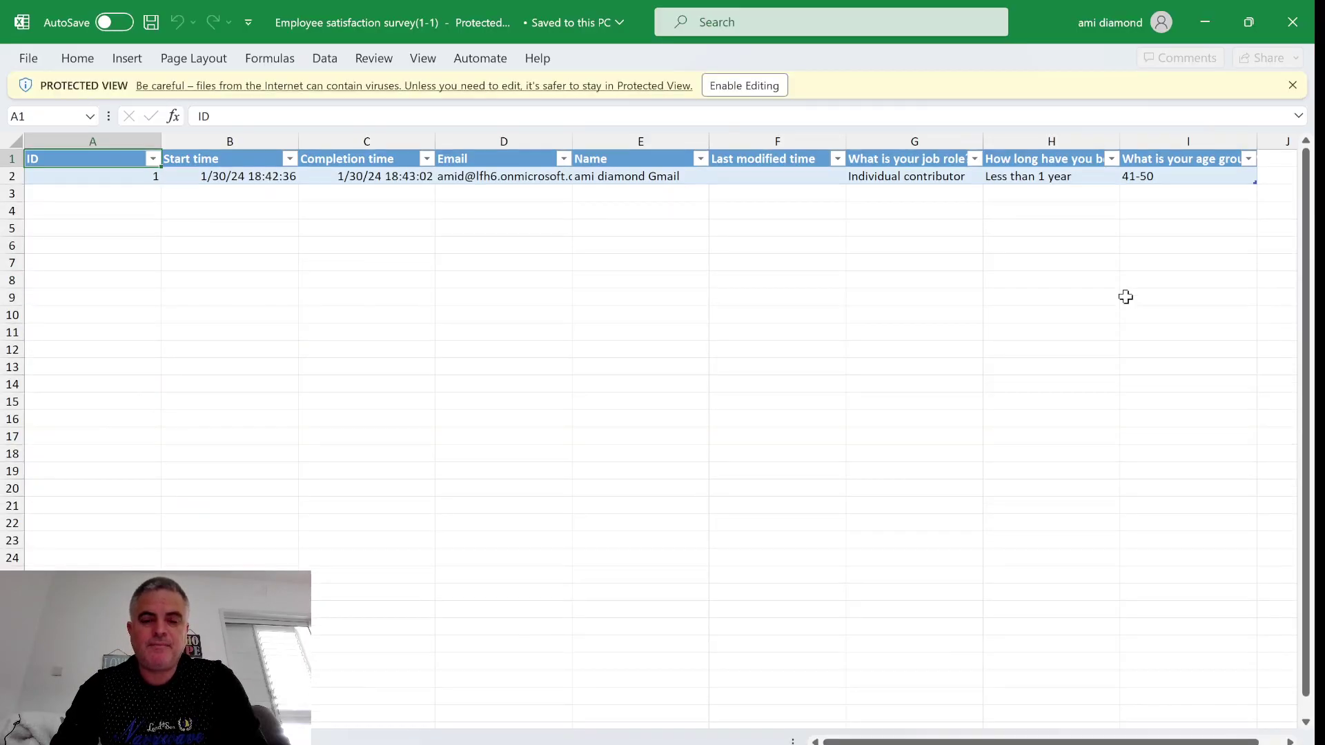
- Enable editing on the Employee satisfaction survey(1-1) workbook, then close Excel
click(744, 86)
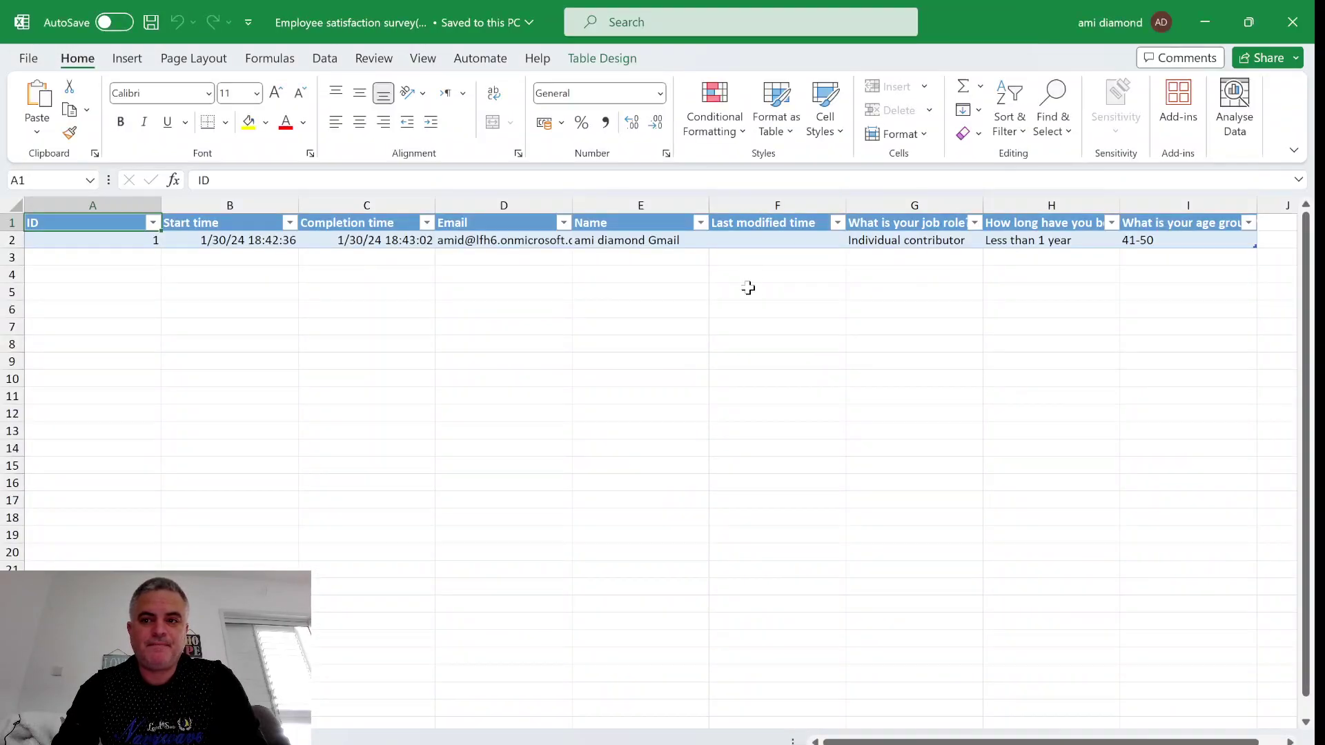
click(1294, 22)
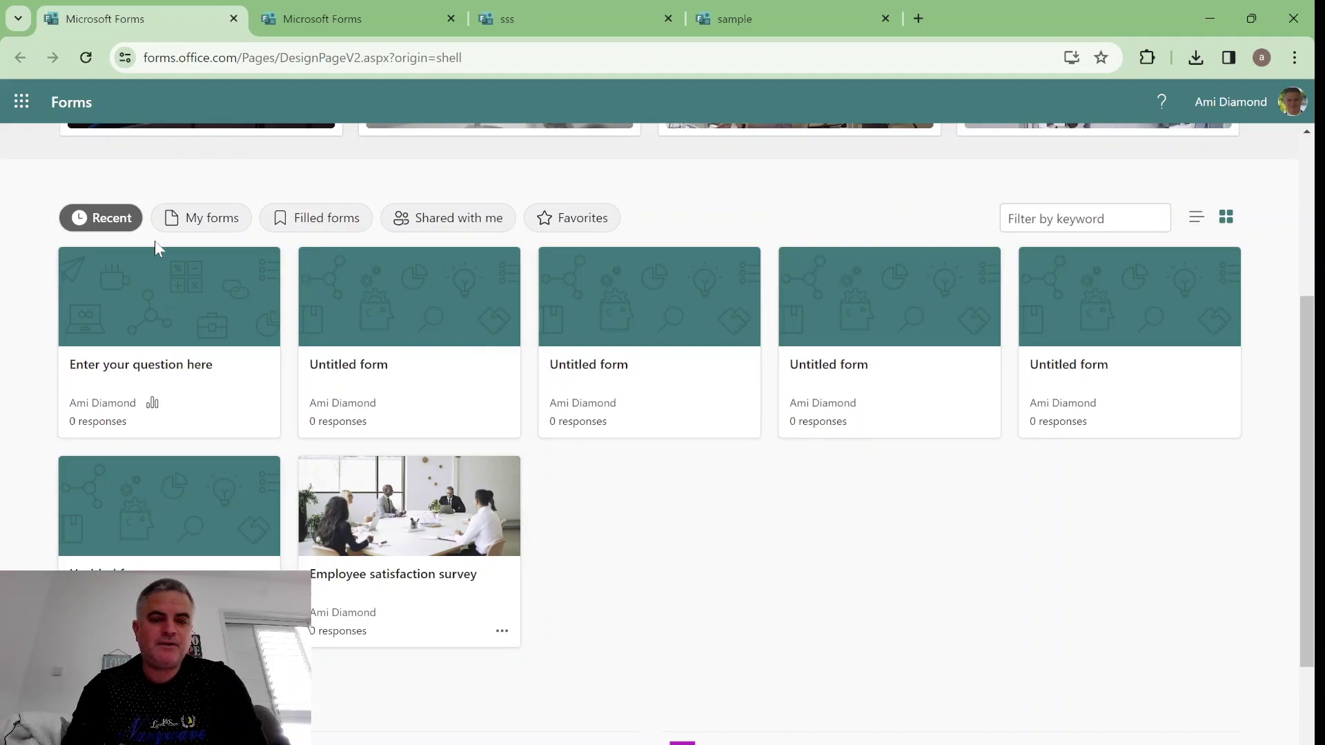
- Start the Community volunteer registration form template from the Organize successful events category
scroll(1314, 291, up, 2)
scroll(1314, 291, up, 2)
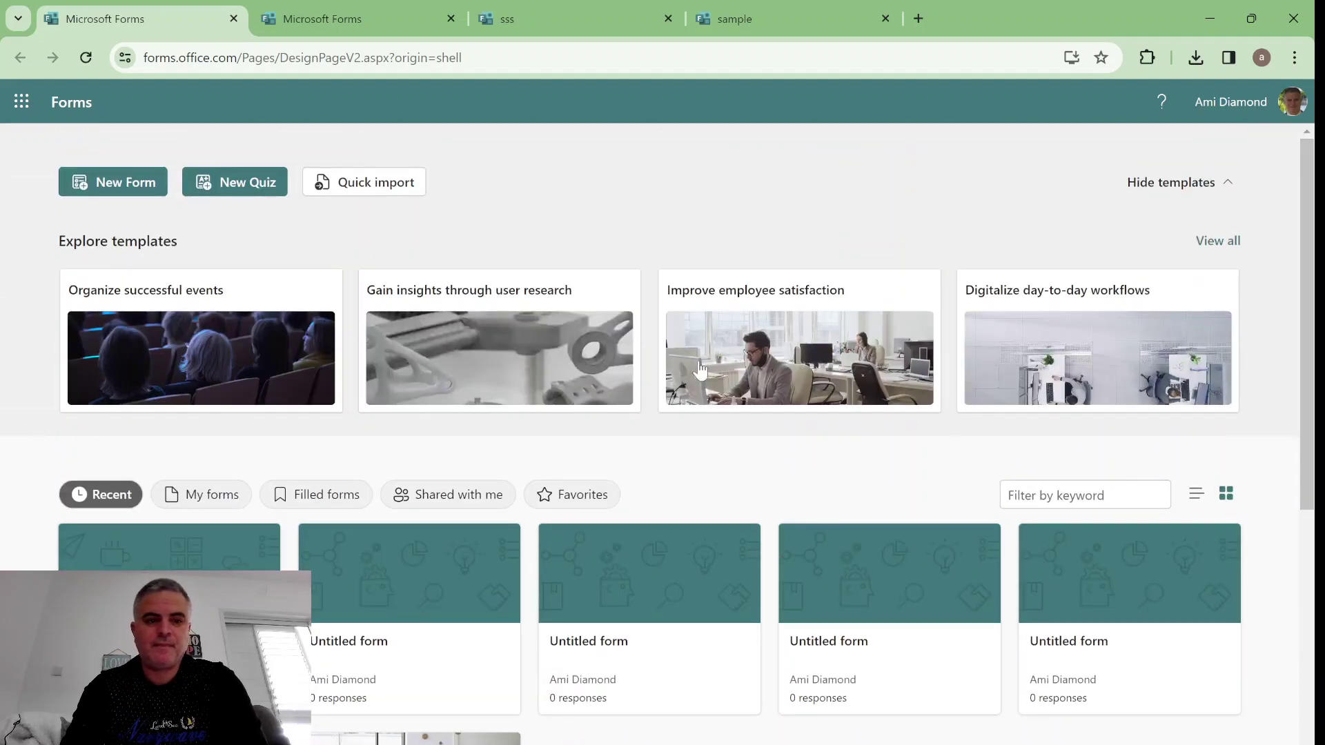
click(185, 338)
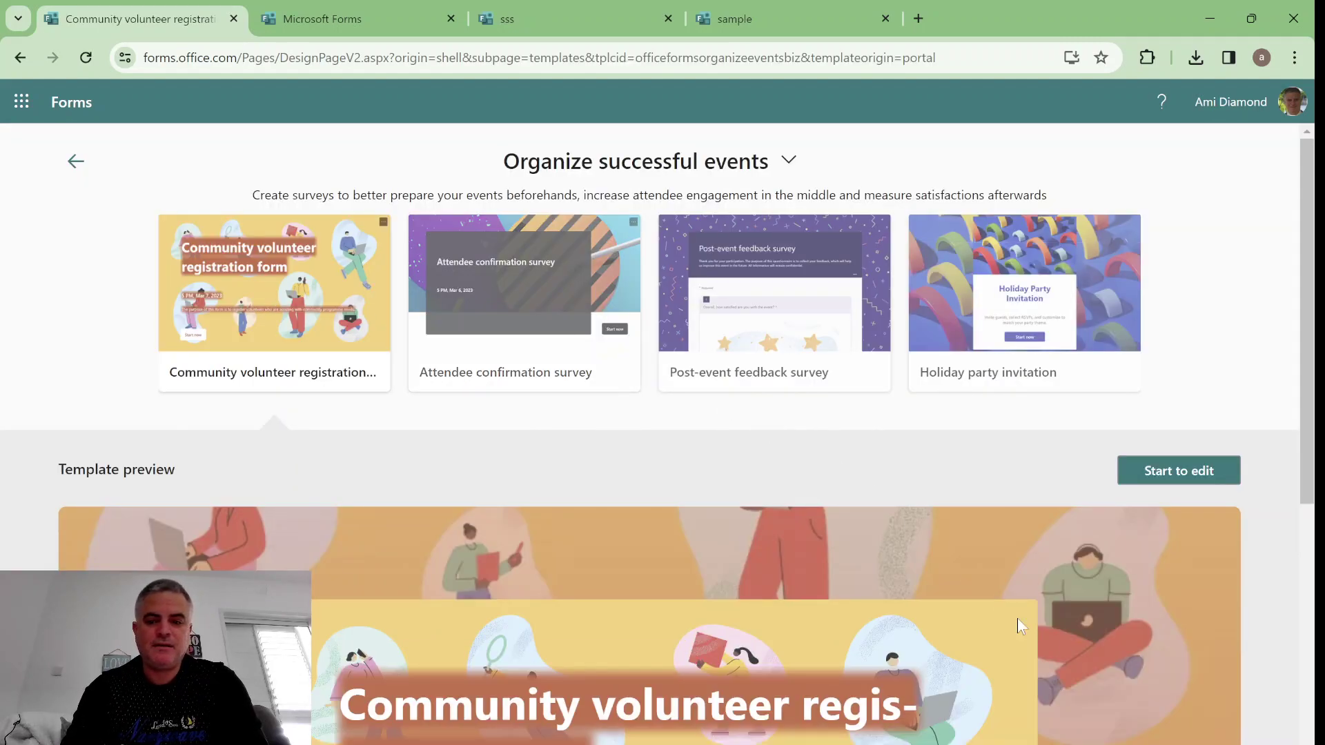
click(1179, 469)
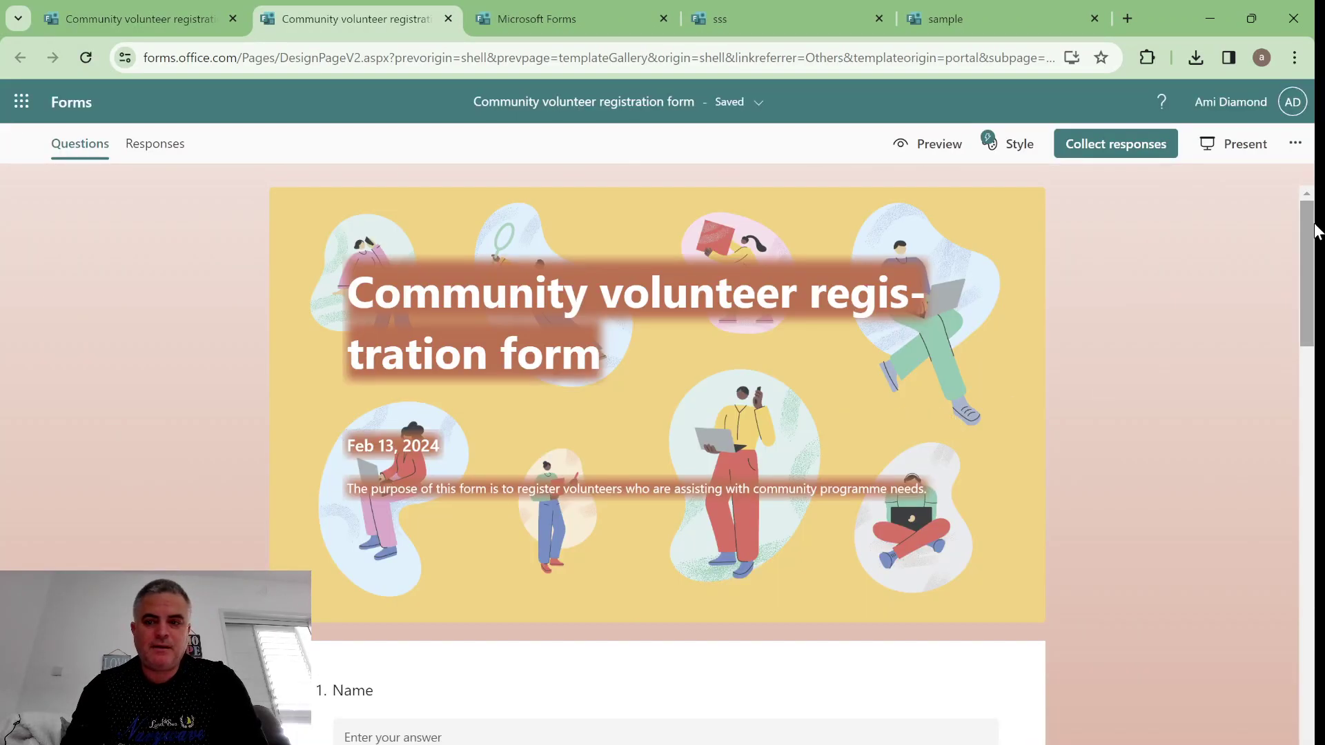
drag(1316, 231, 1272, 296)
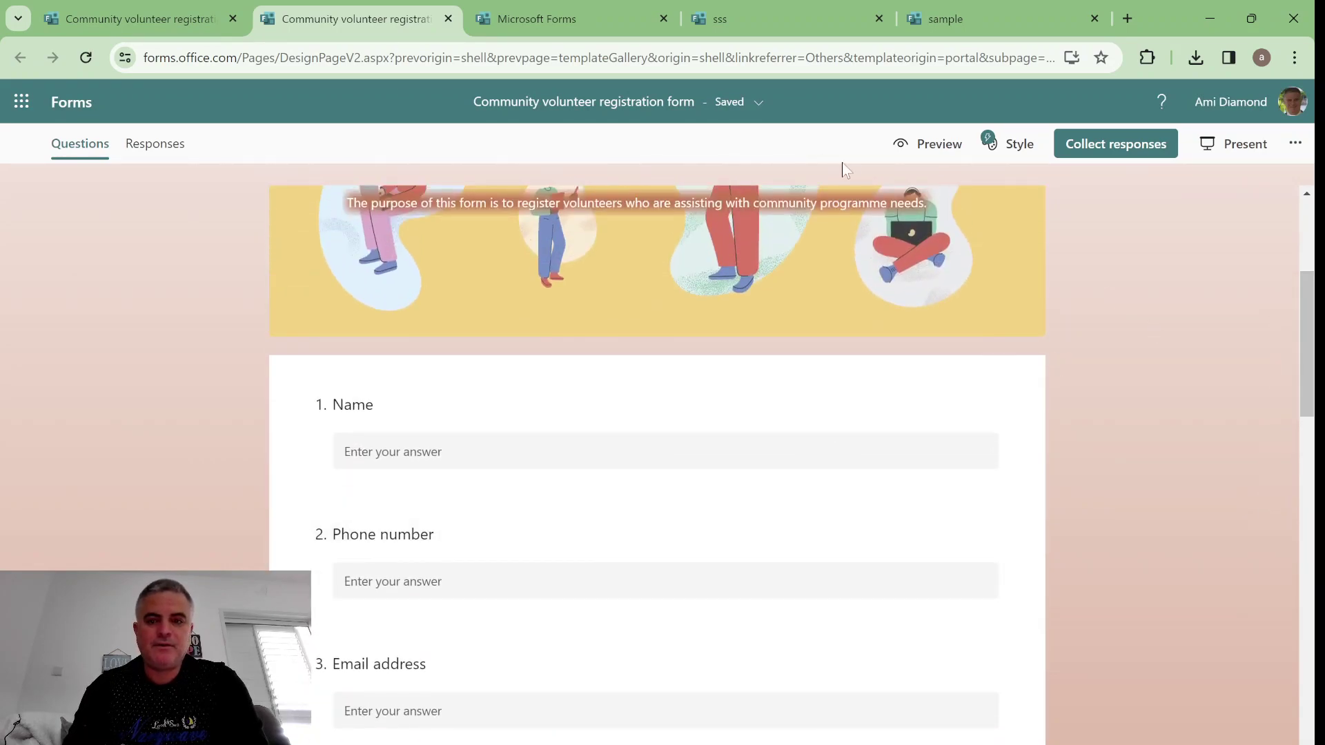
- Preview the form and fill the Name and Phone number questions with test text
click(928, 143)
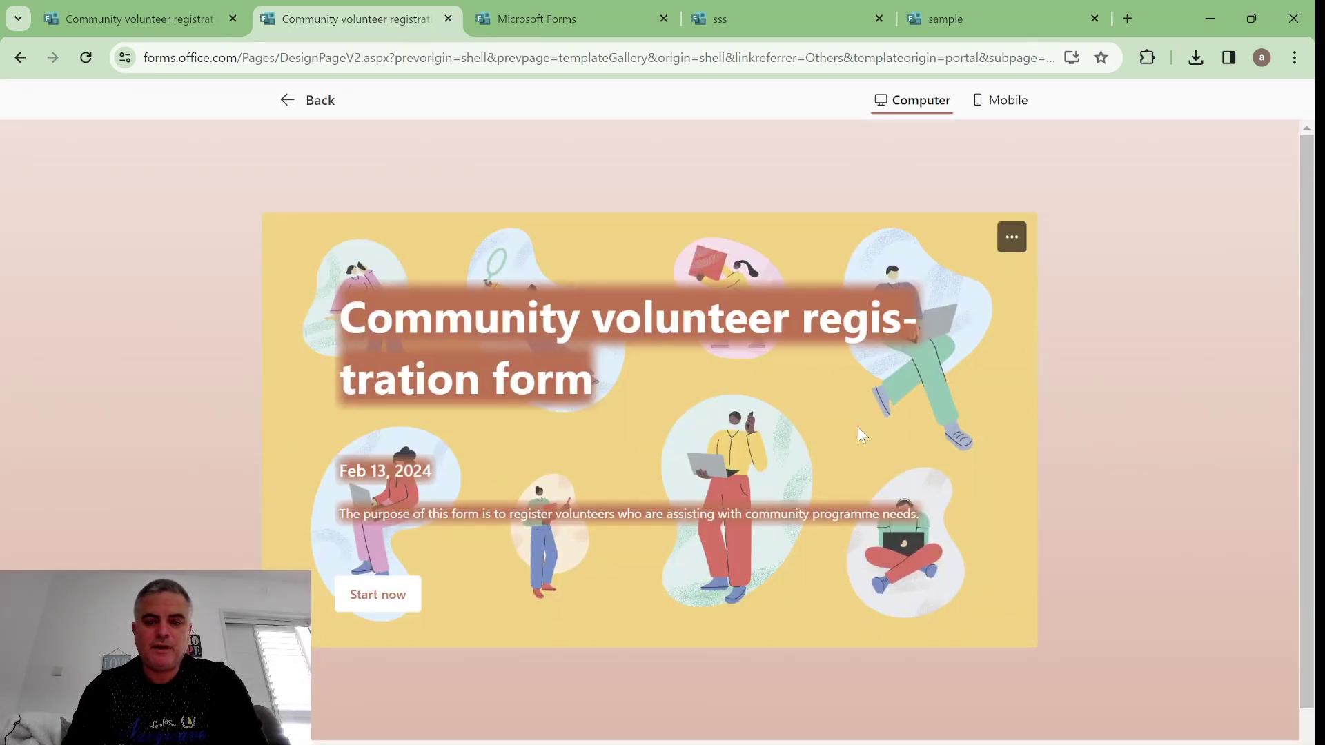
click(387, 601)
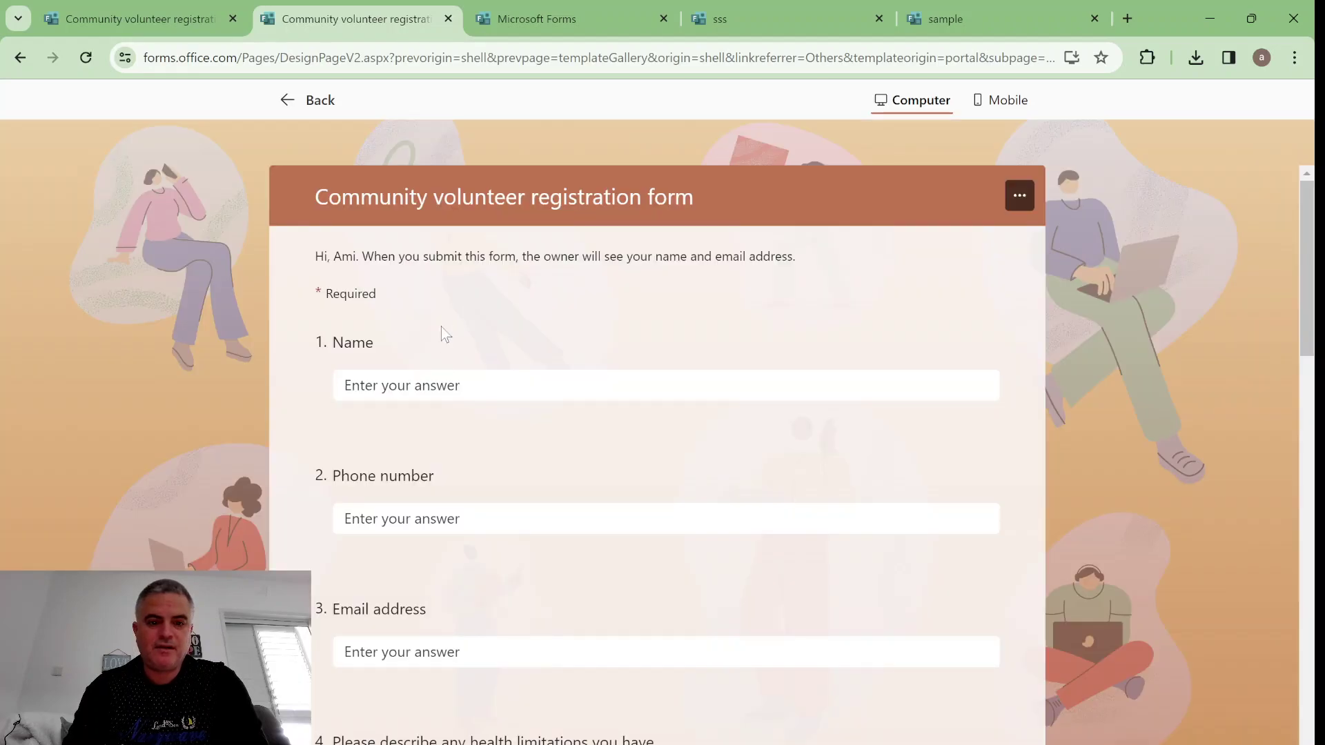
text(jfsdfljsd)
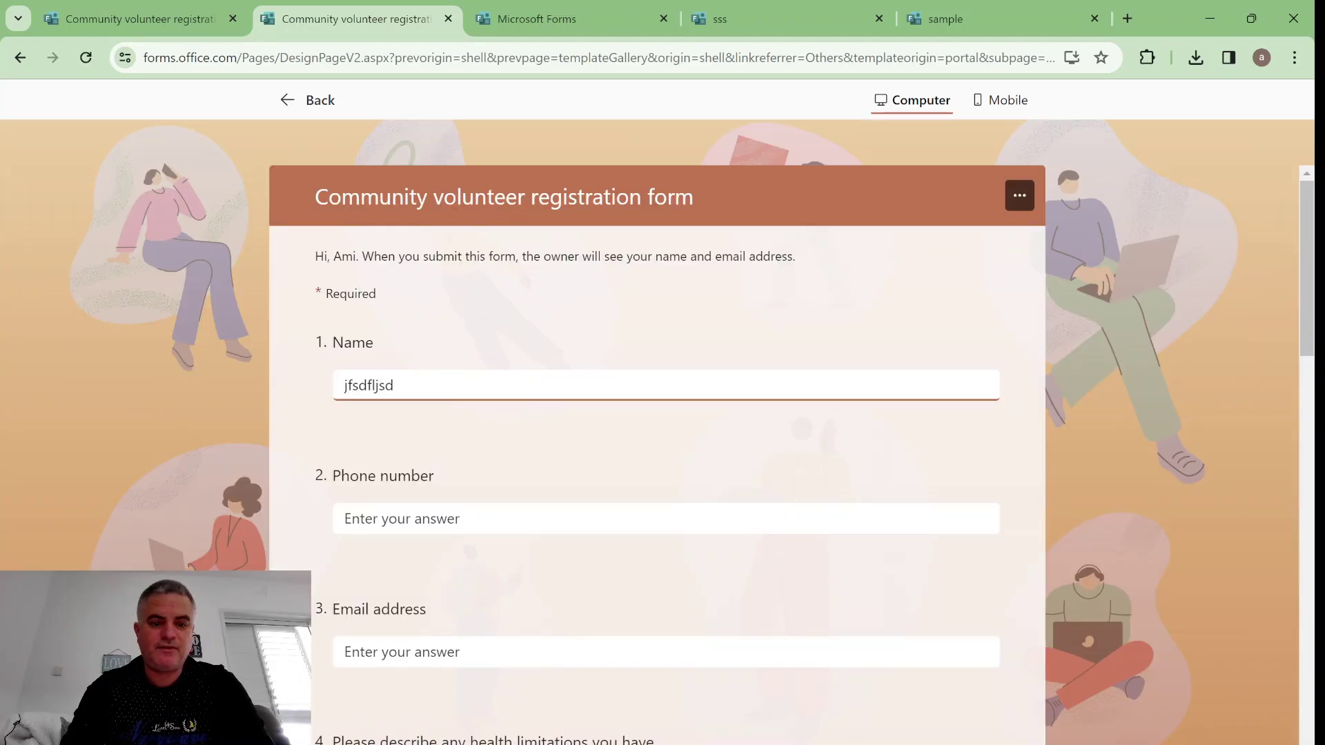
click(372, 518)
text(dsadjasld)
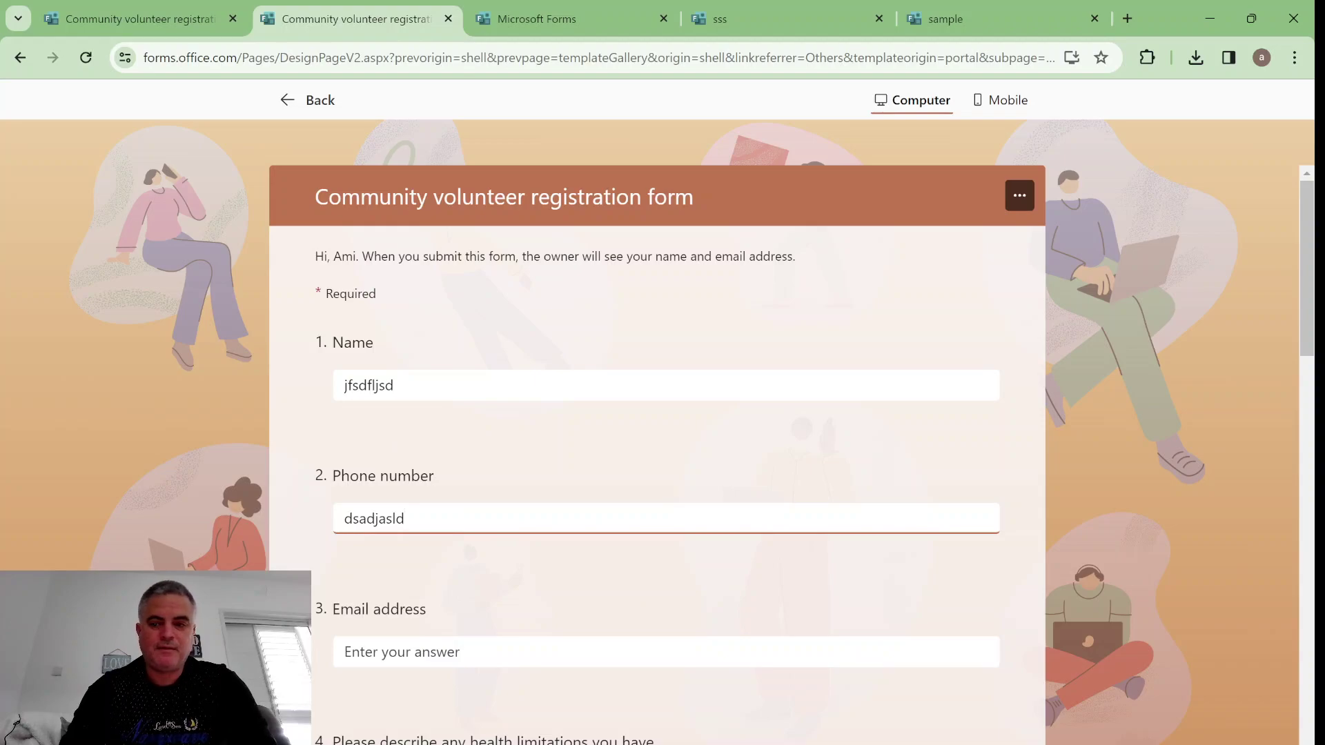
- Select Weekends as the available time and submit the test response
drag(1306, 269, 1256, 711)
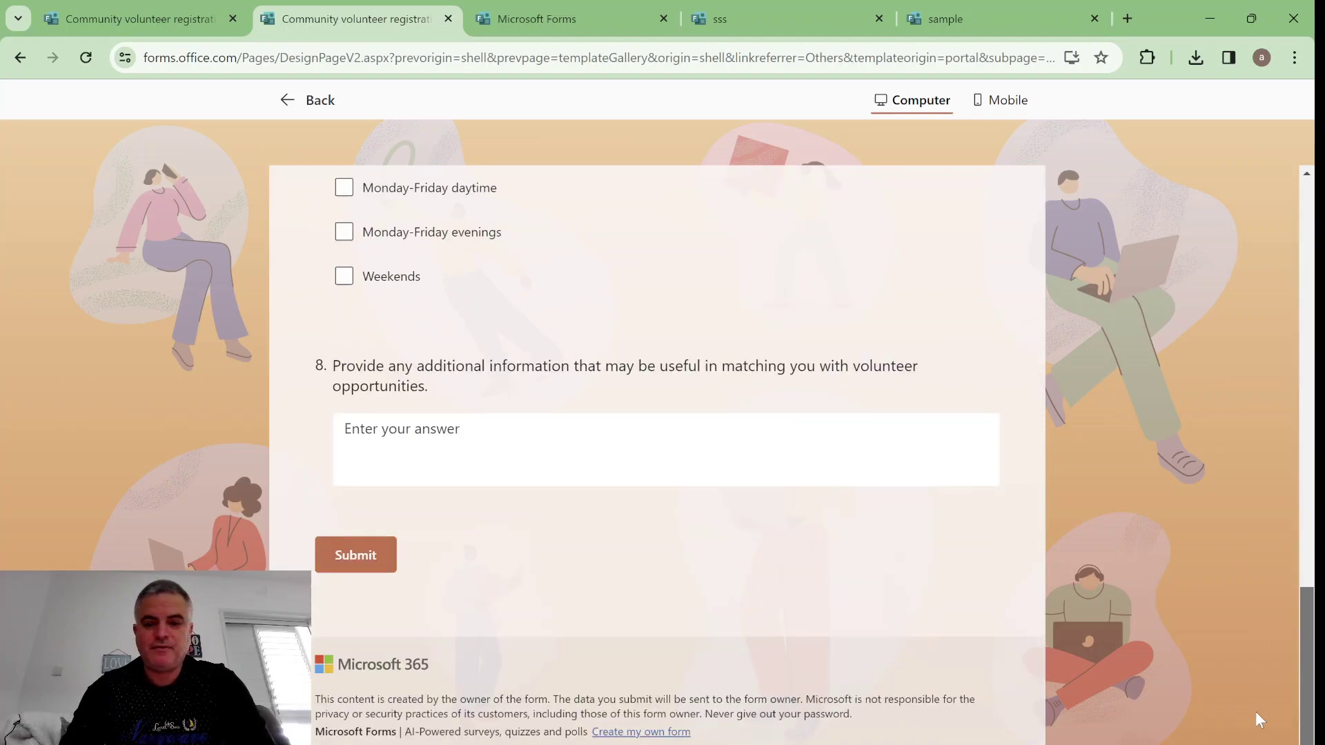
click(356, 558)
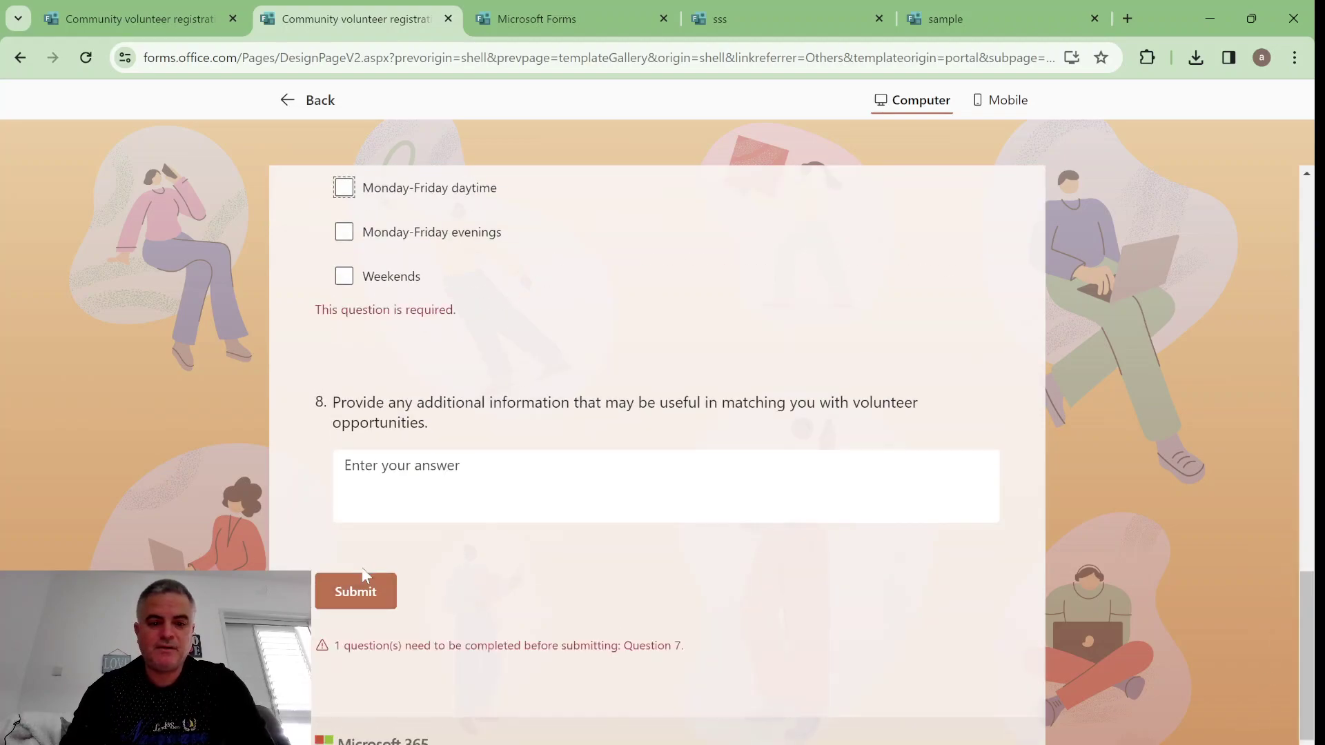
click(345, 279)
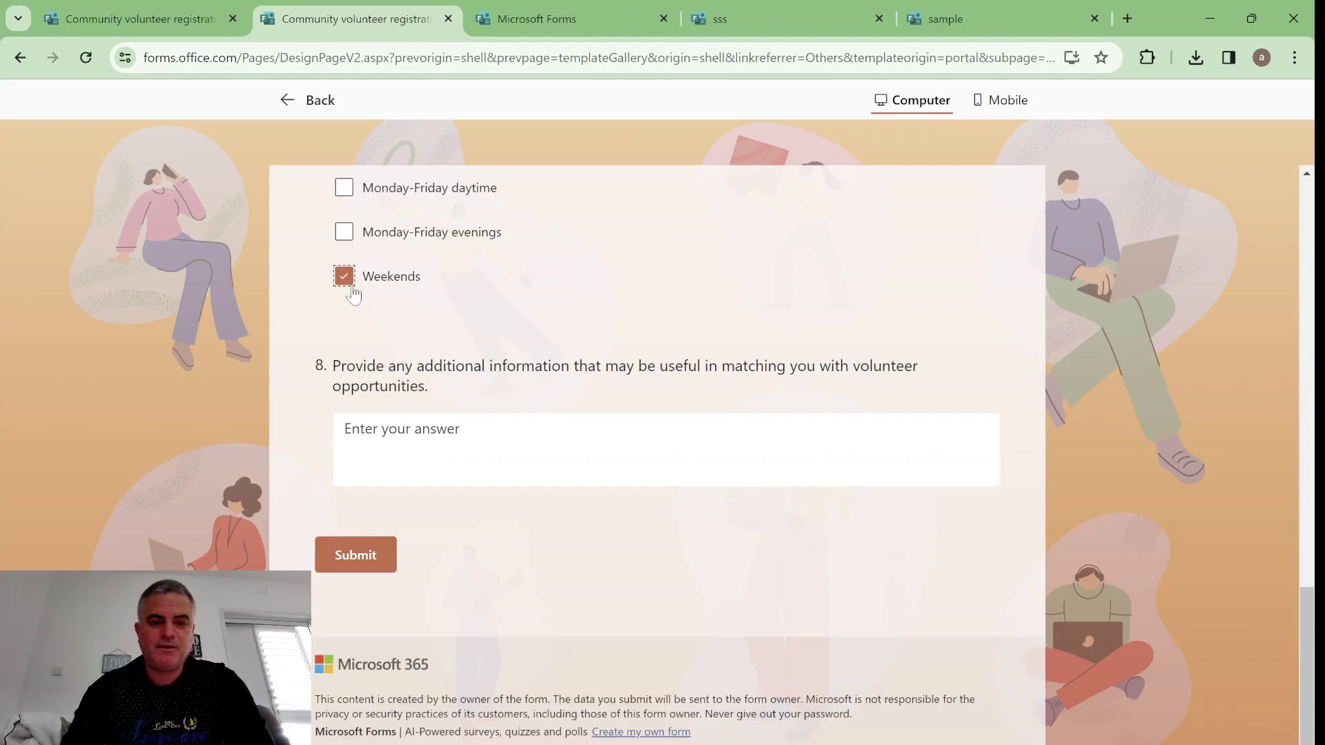
click(372, 564)
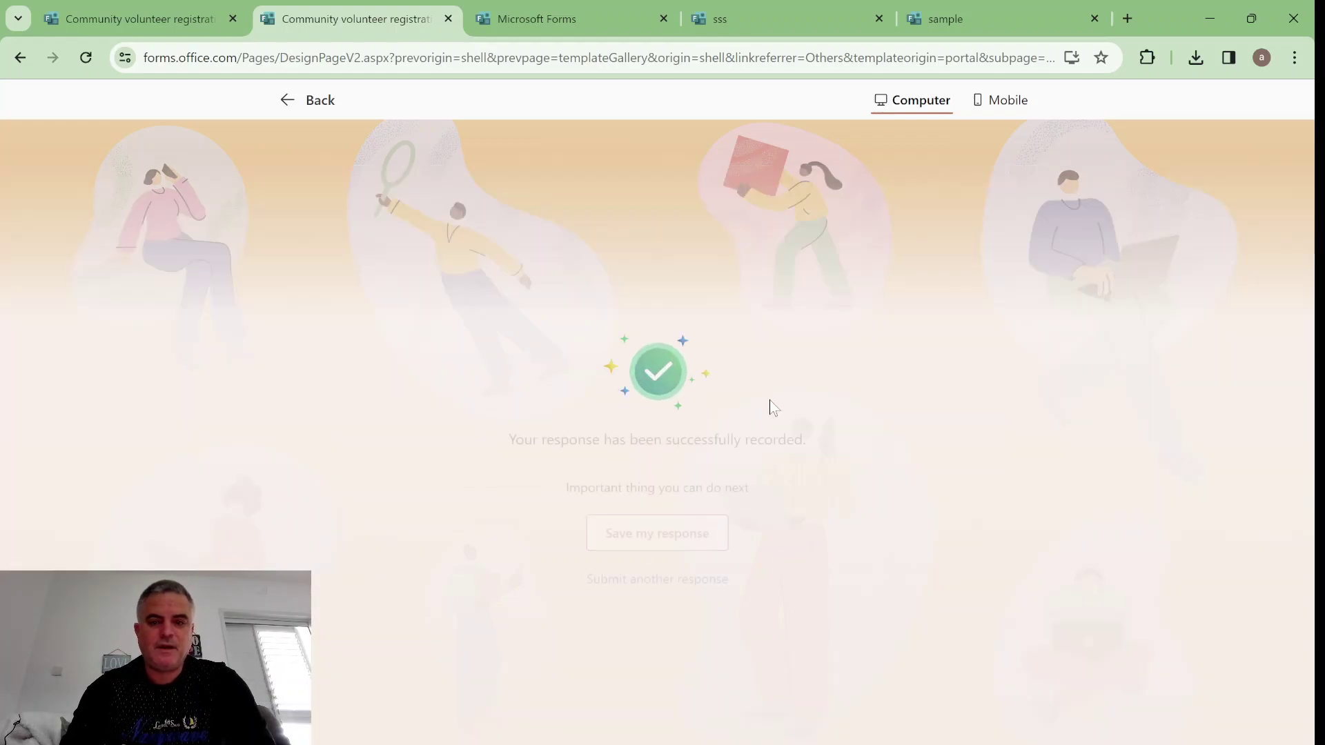
- Open the volunteer form's Responses summary and choose Open results in Excel from its options
click(316, 102)
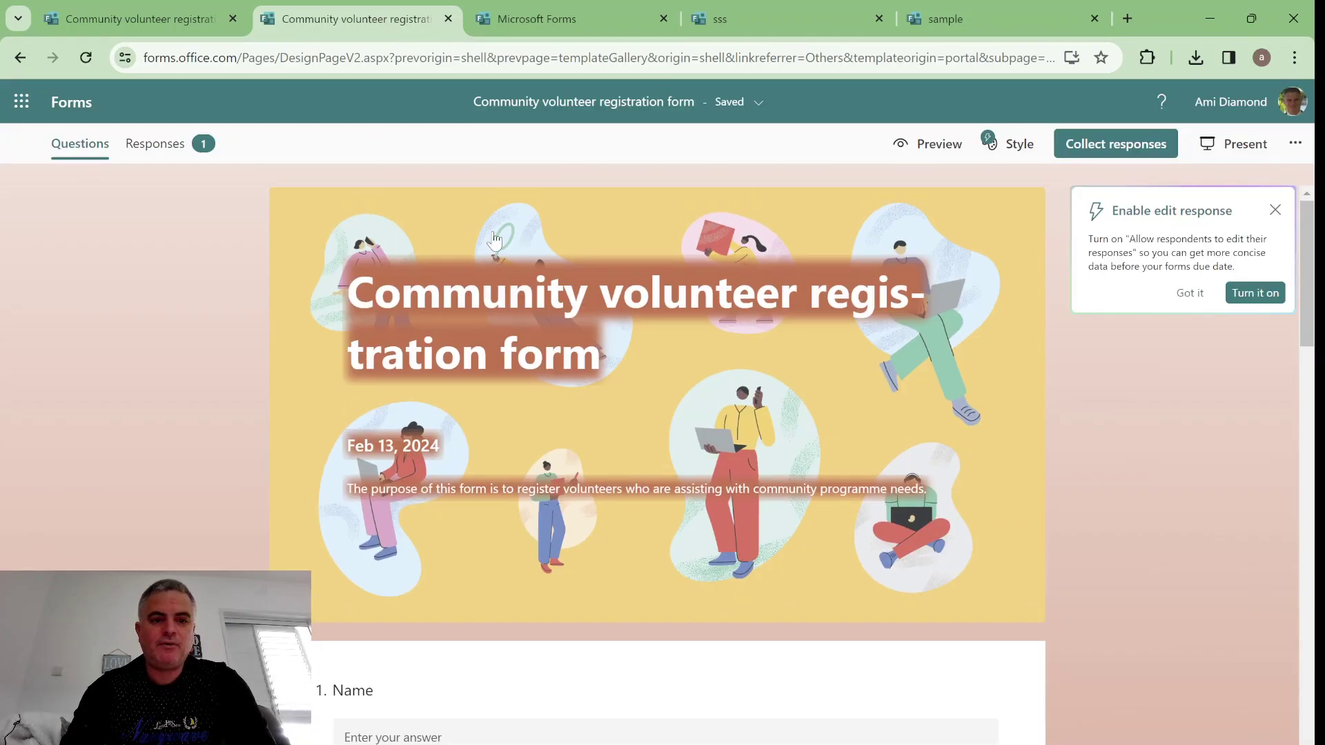
click(177, 151)
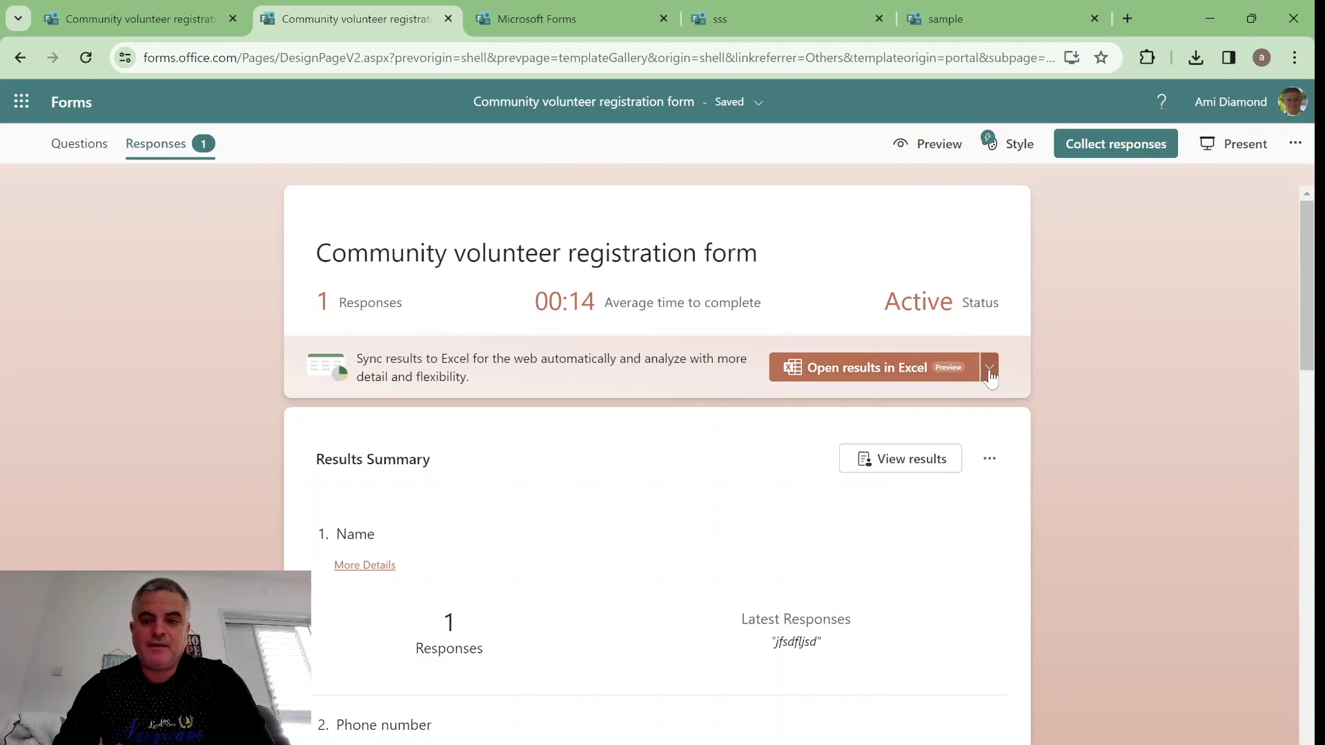
click(991, 372)
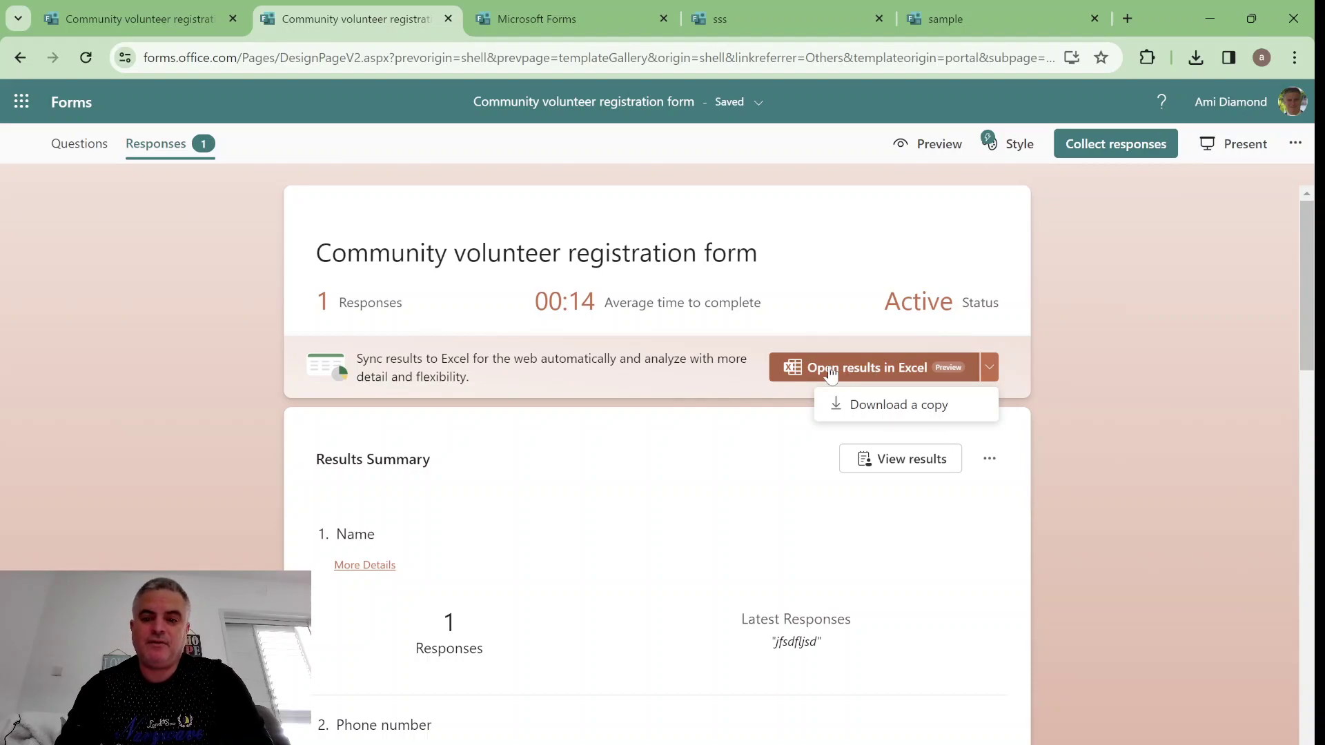
click(829, 373)
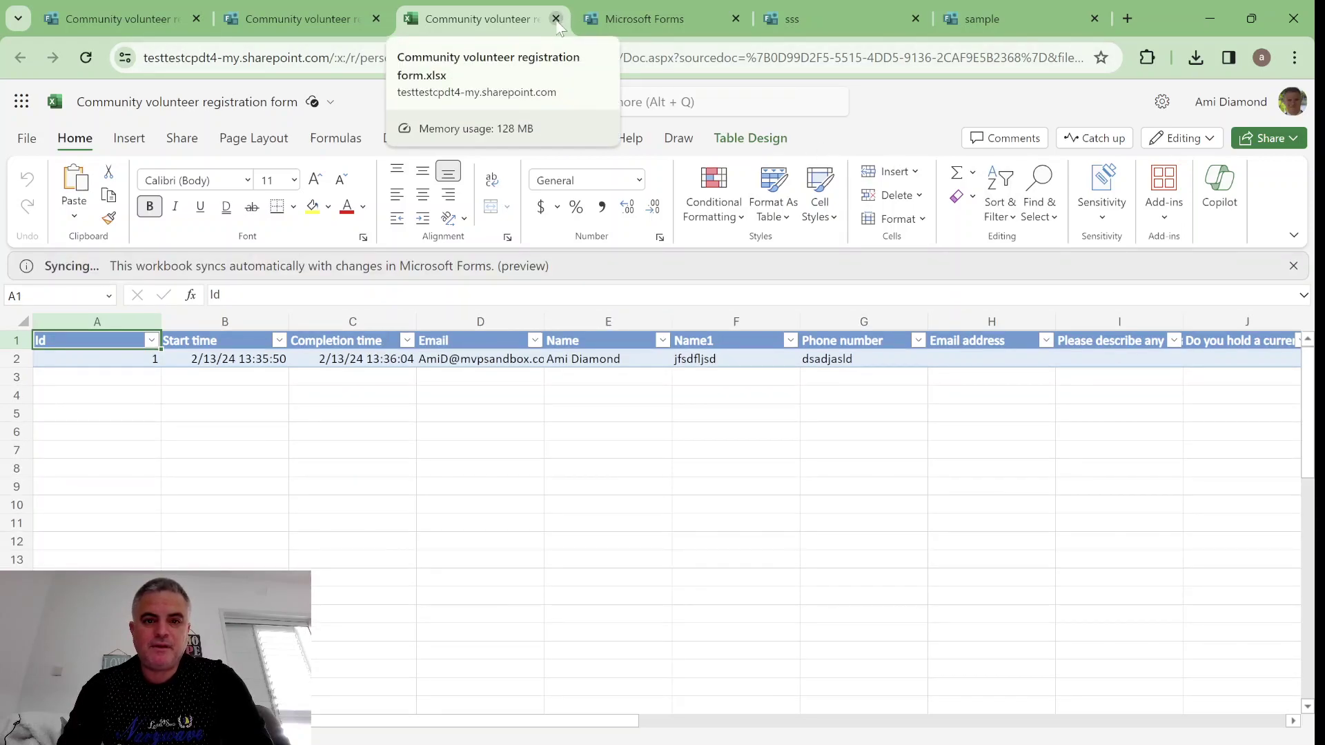
- Return to the volunteer form's Responses page in Forms
click(293, 18)
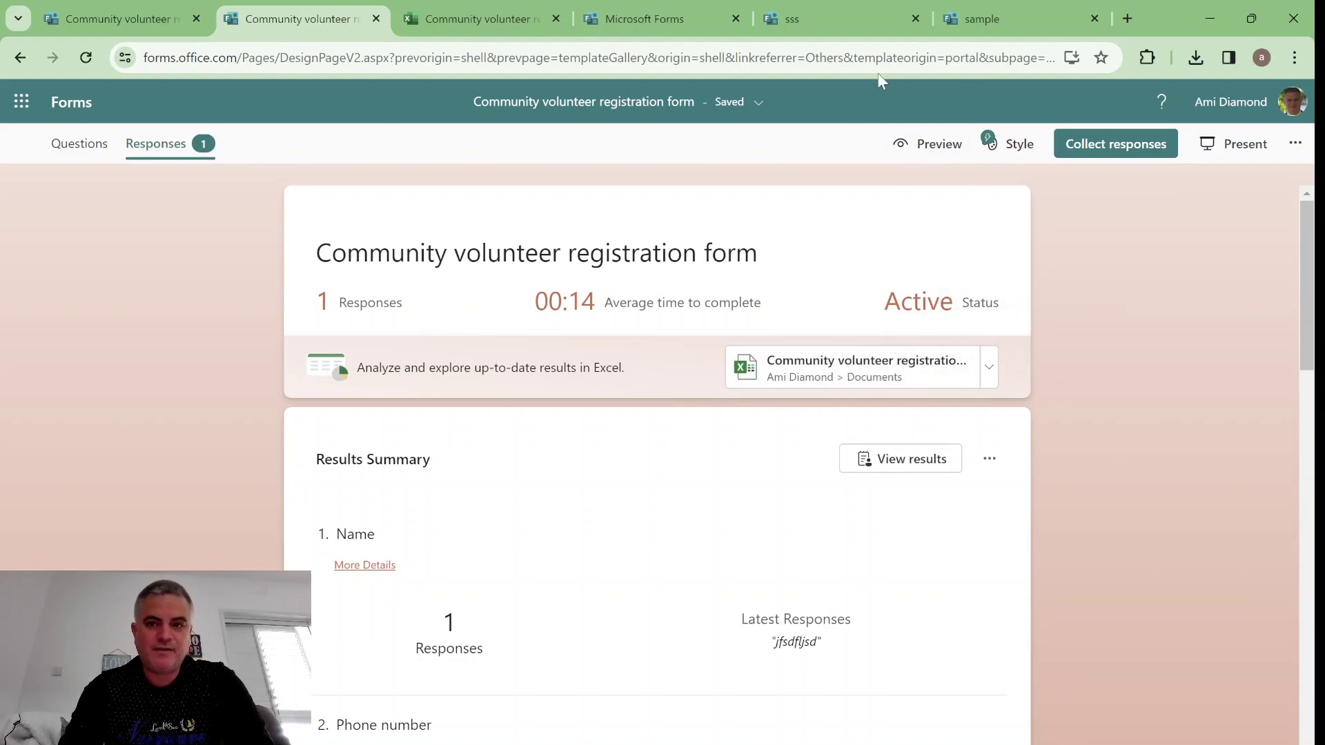
- Open the linked results workbook and show its File Name and Location panel
click(854, 372)
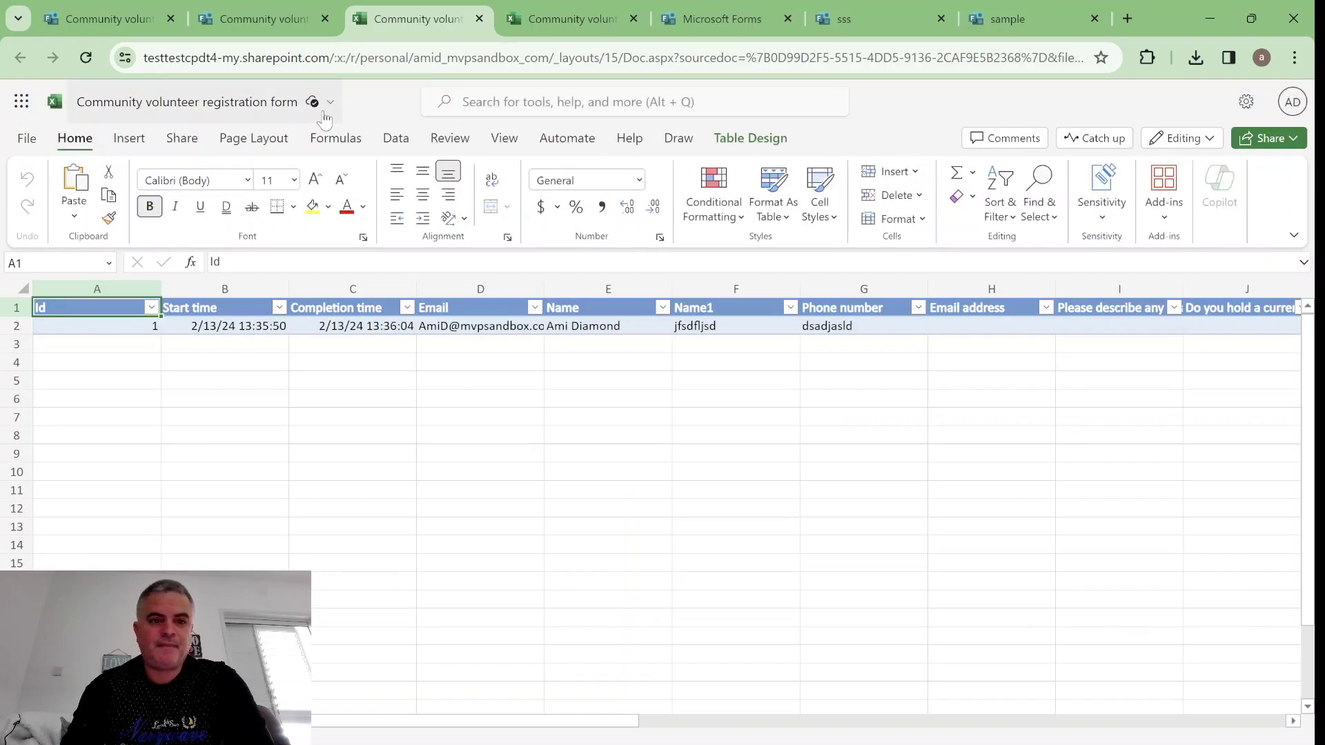
key(Escape)
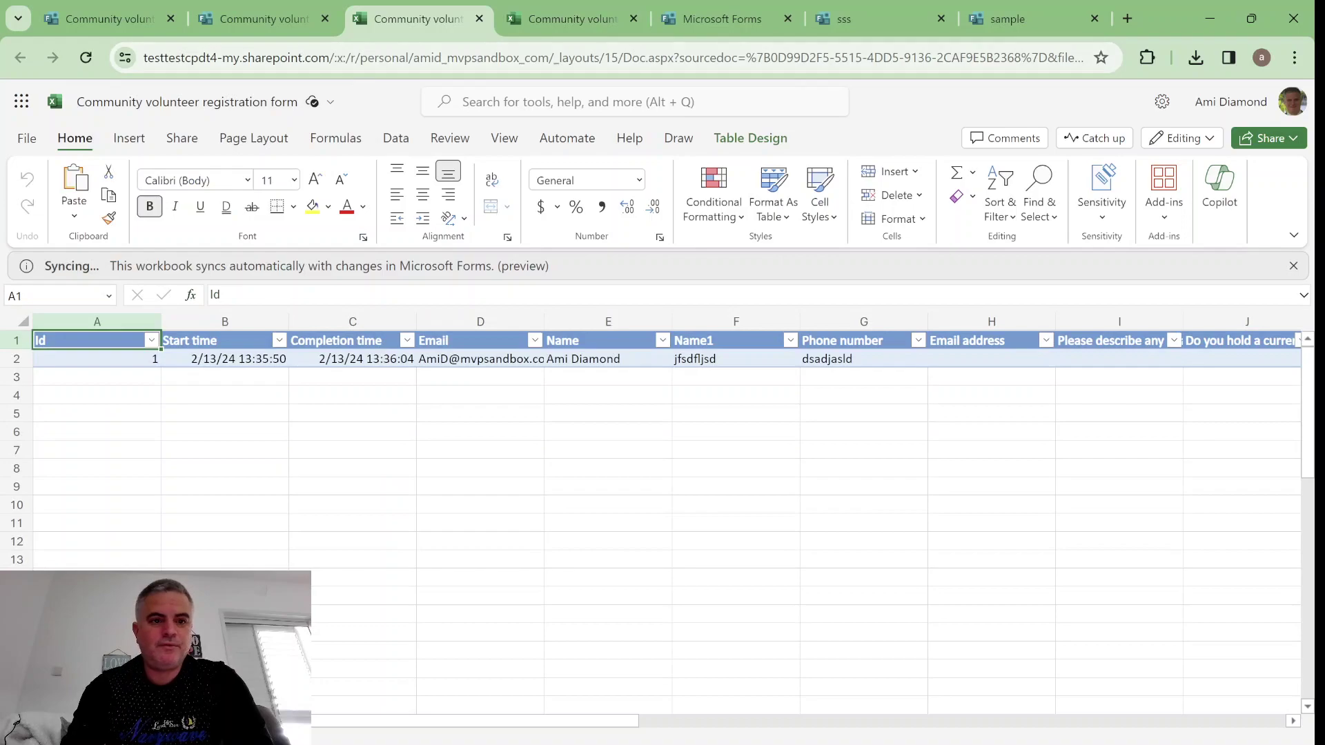
click(329, 103)
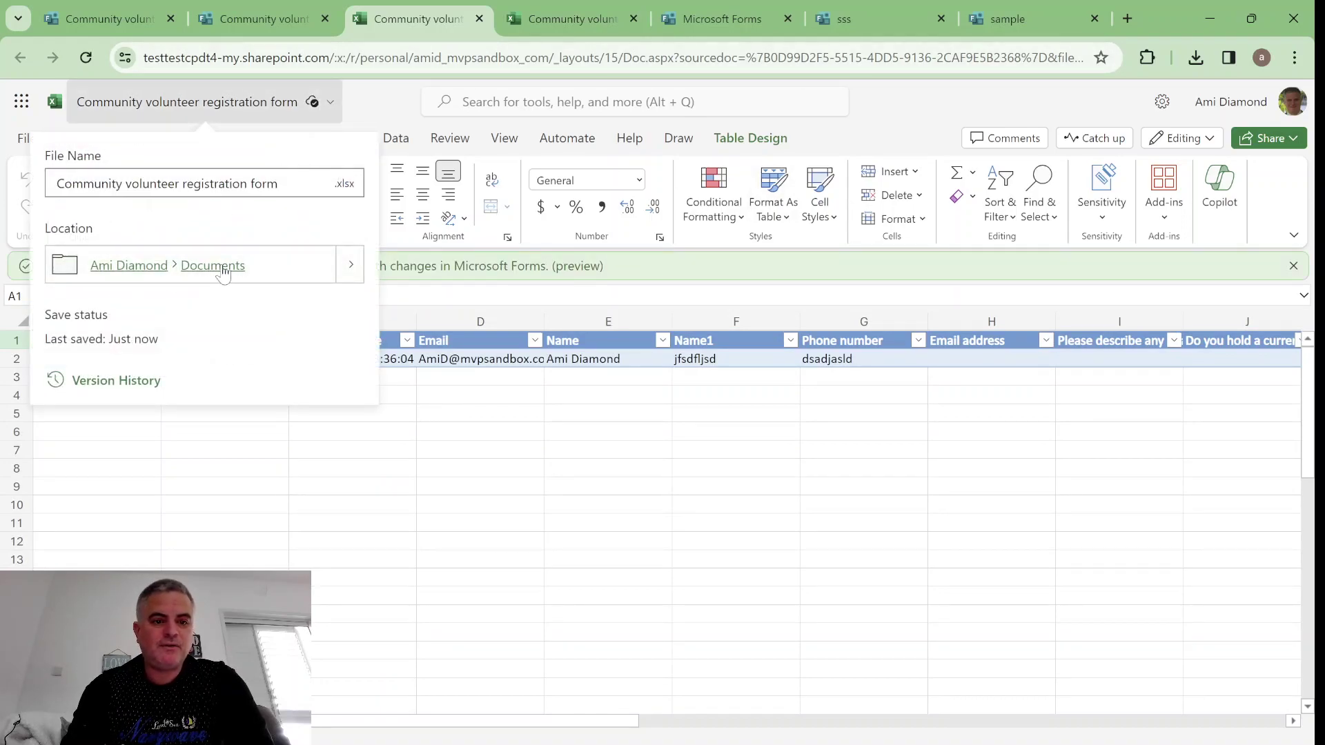
- Go to the Documents folder in OneDrive to locate Community volunteer registration form.xlsx
click(222, 269)
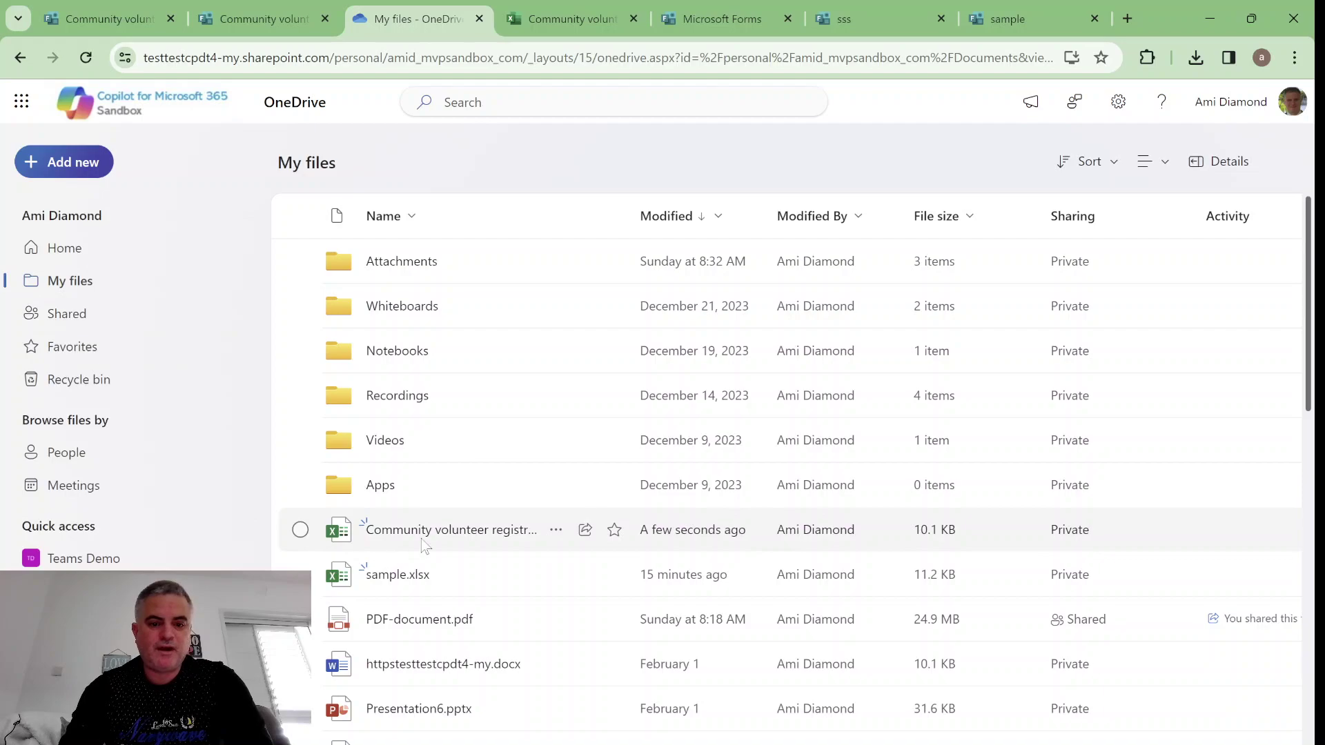
mouse_move(456, 537)
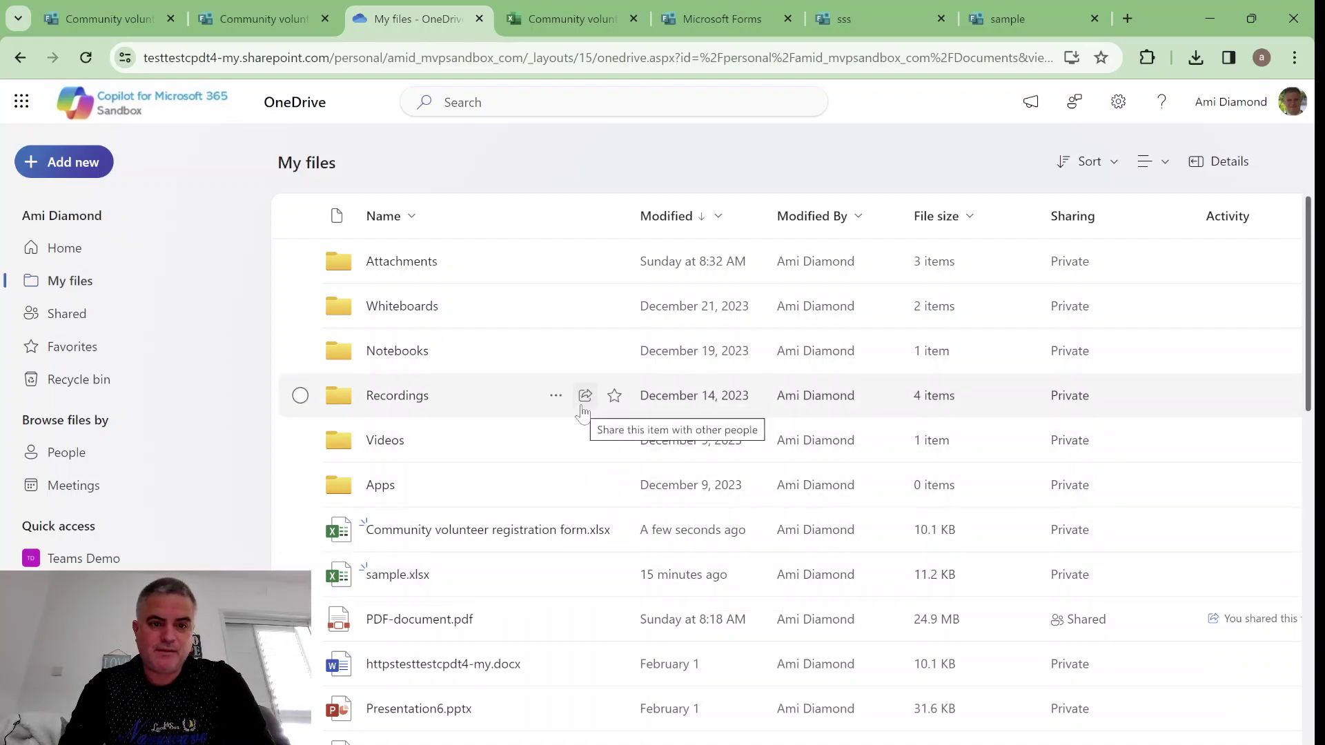
- Open the Employee satisfaction survey's Responses page from recent forms, briefly checking its sharing options
click(570, 27)
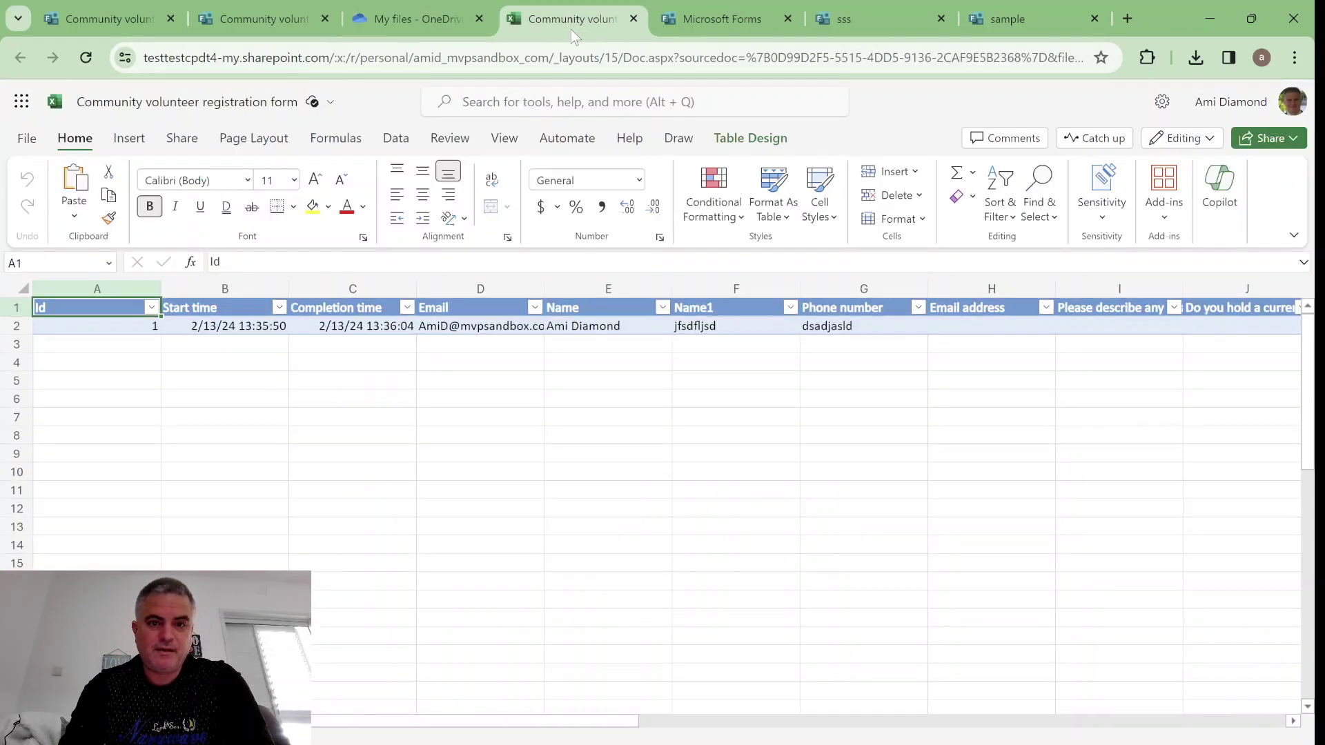
click(710, 13)
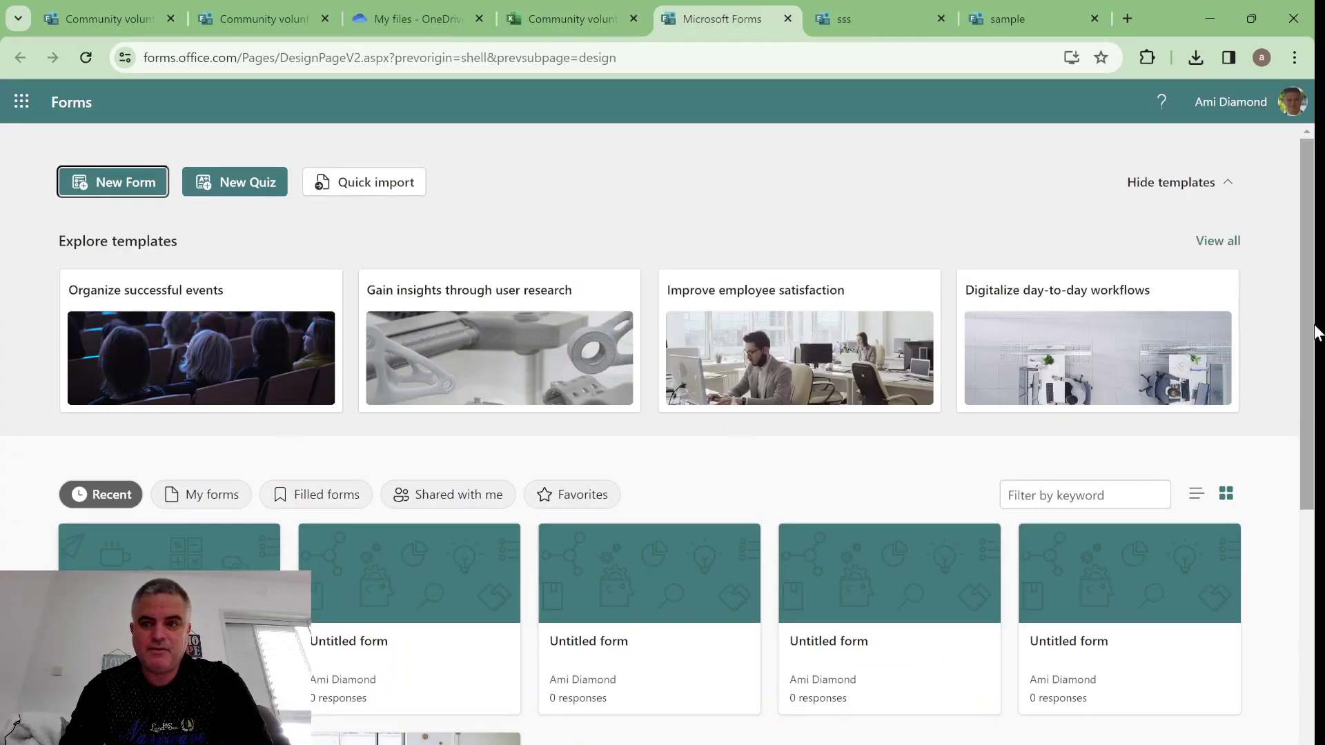
scroll(1307, 483, down, 4)
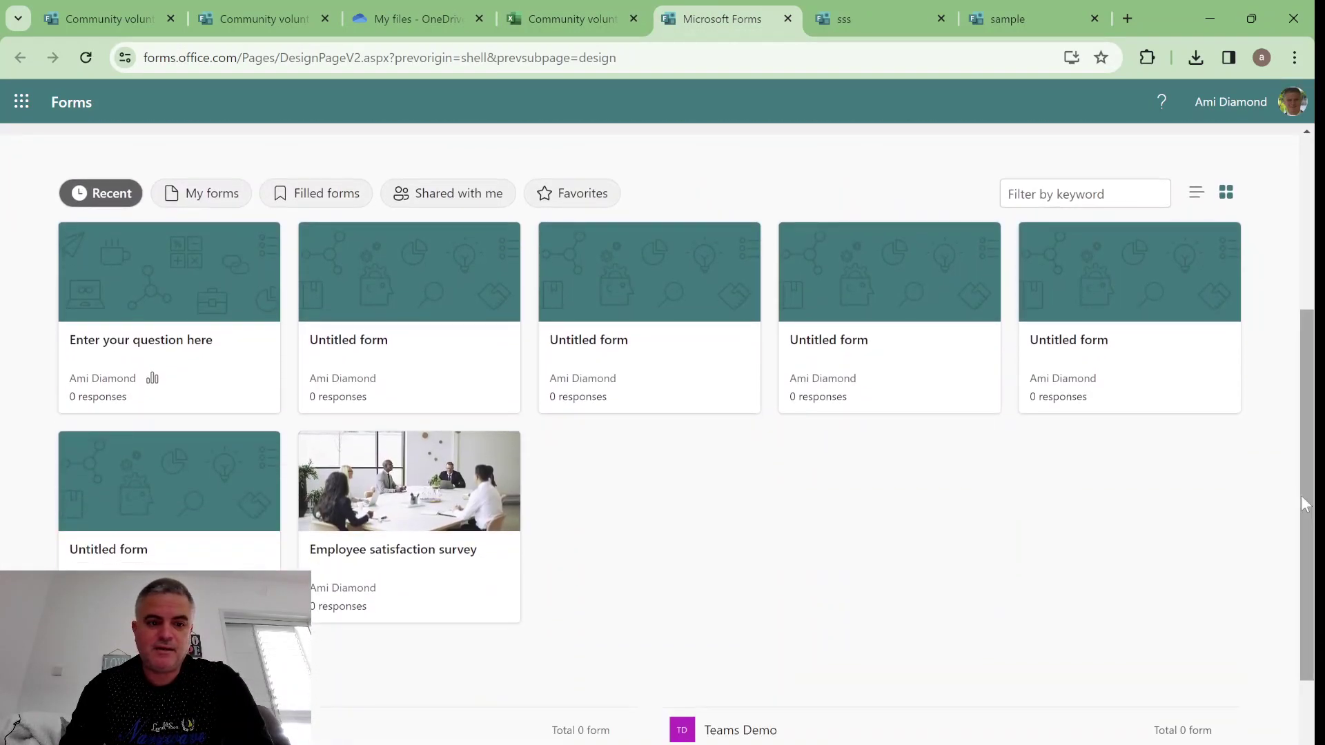
click(440, 472)
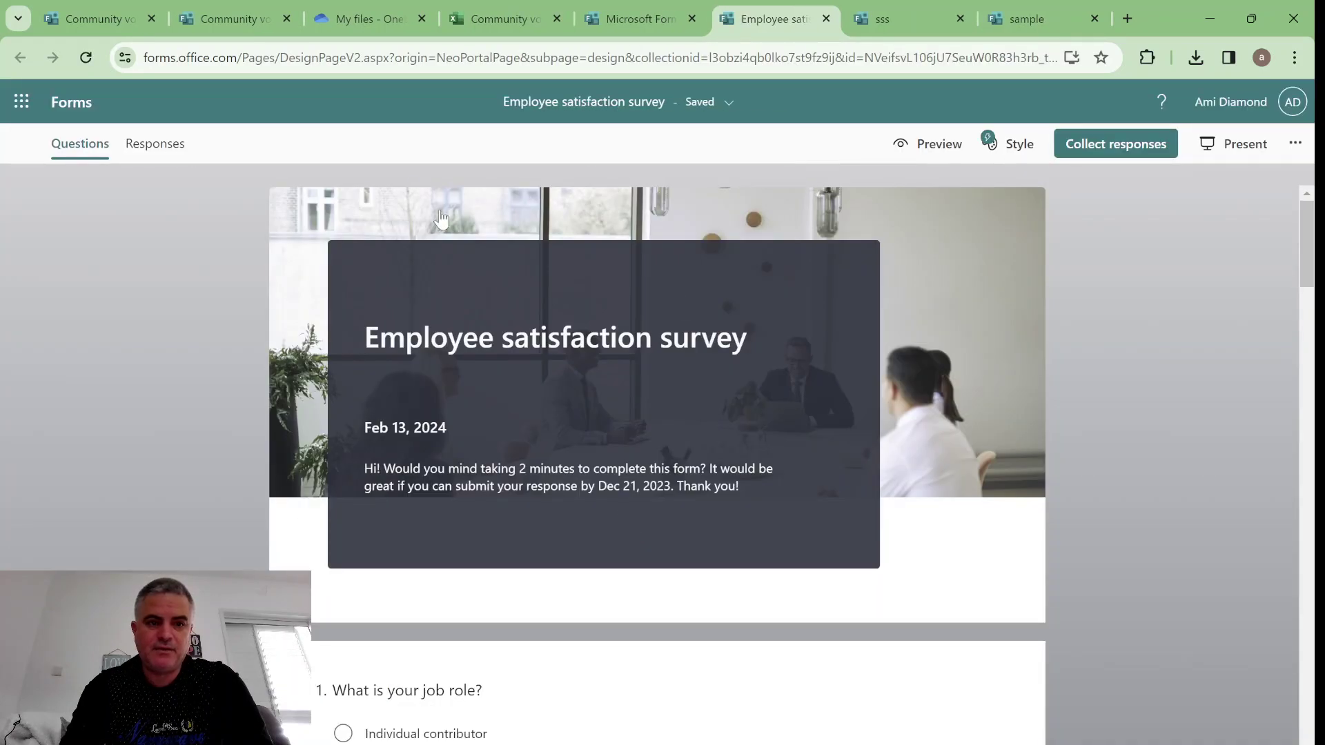
click(158, 150)
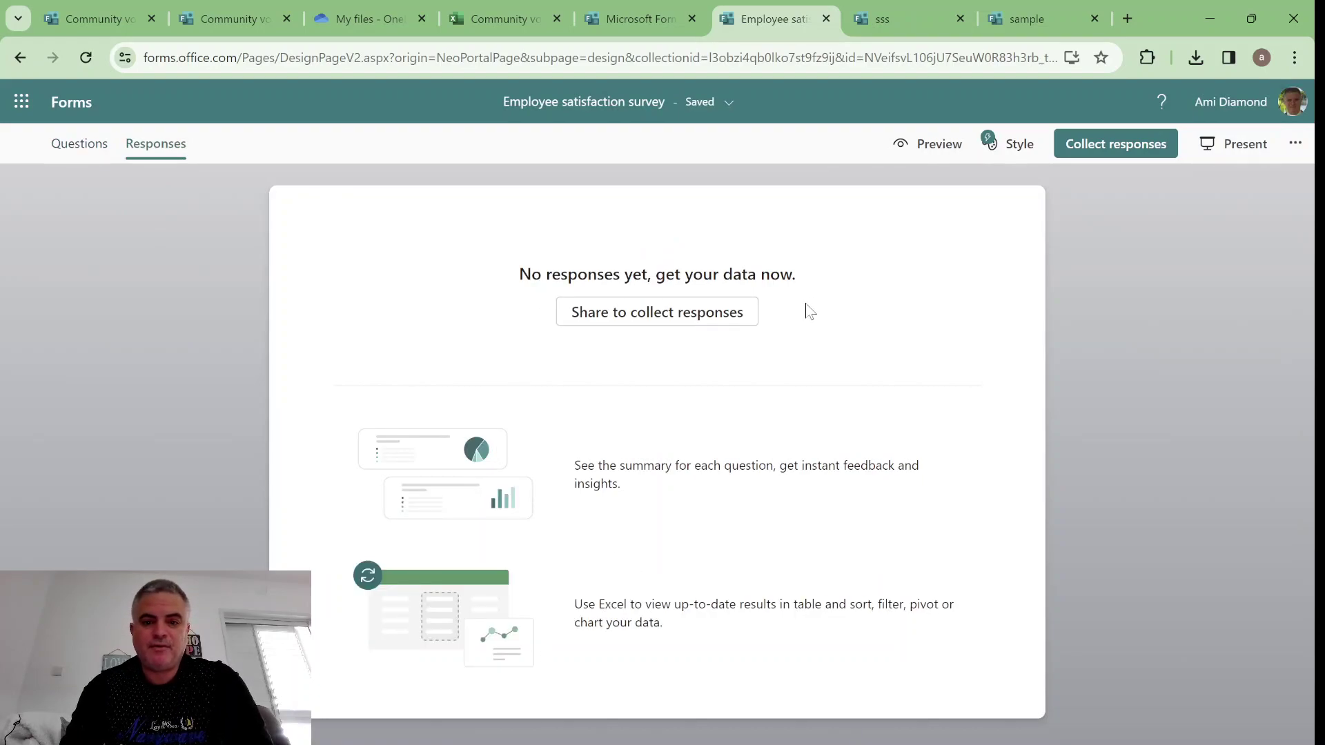
click(614, 322)
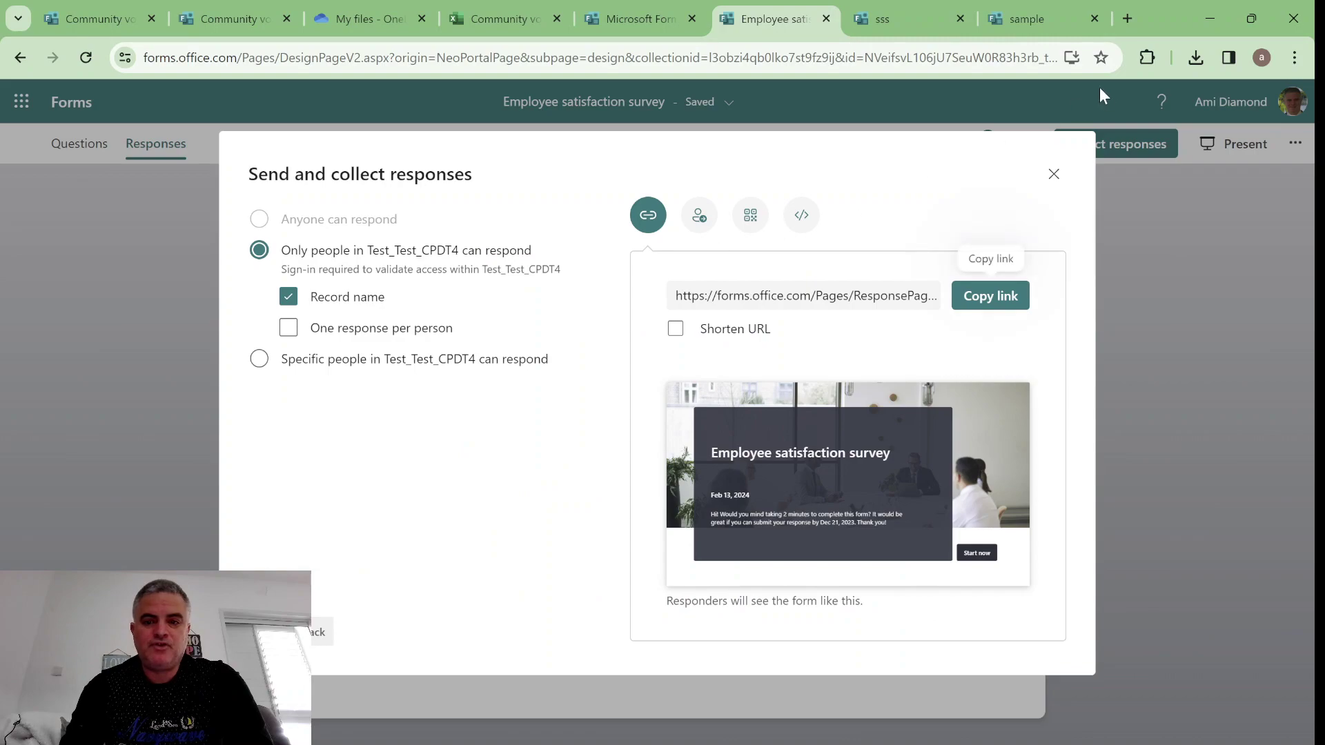
click(1053, 178)
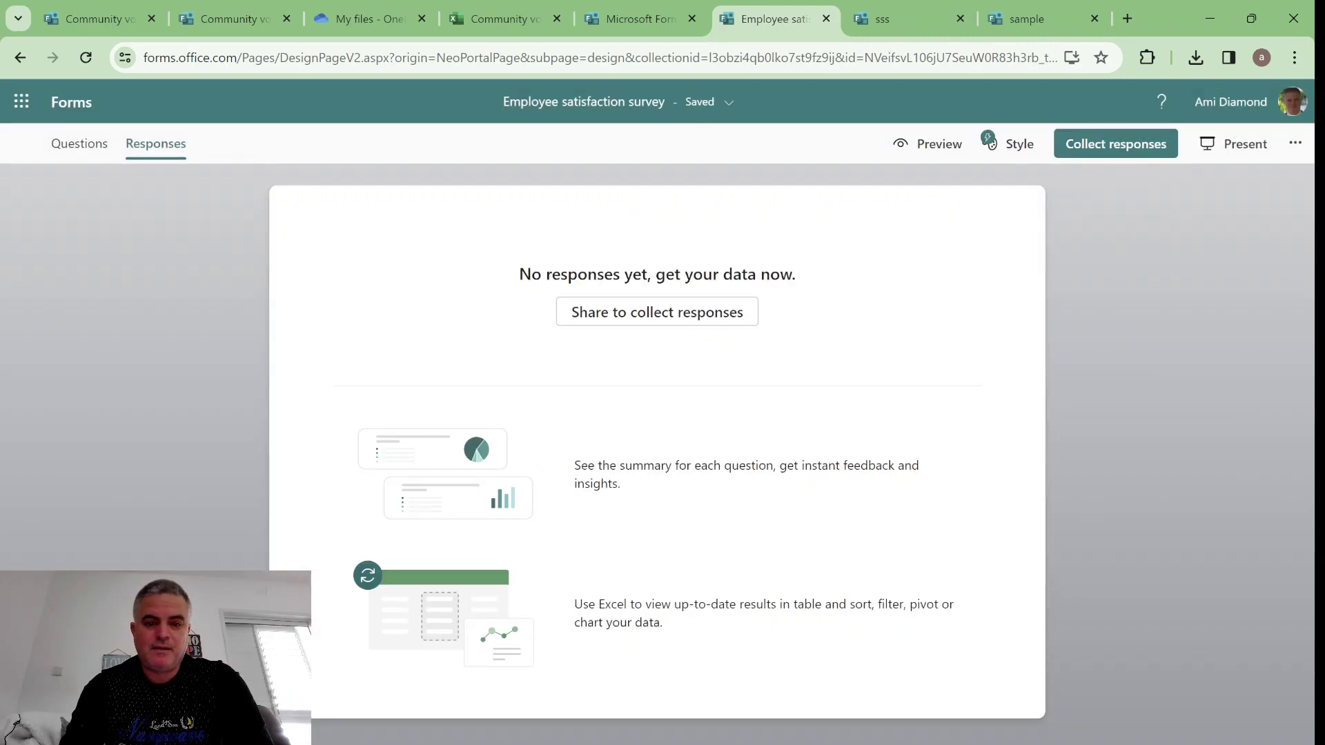